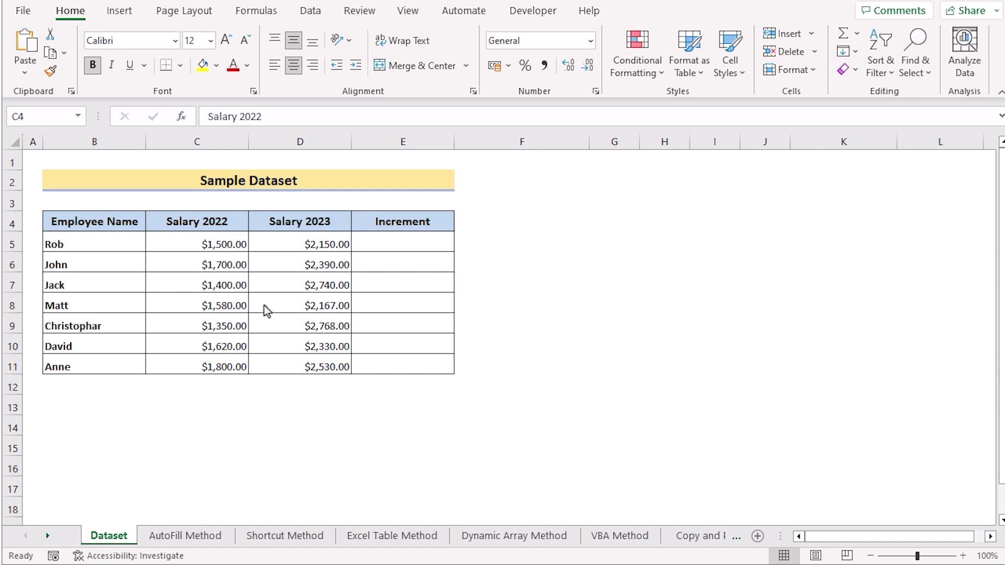
Point out the Employee Name, Salary 2022 and Salary 2023 headers.
{"action": "left_click", "coordinate": [137, 220]}
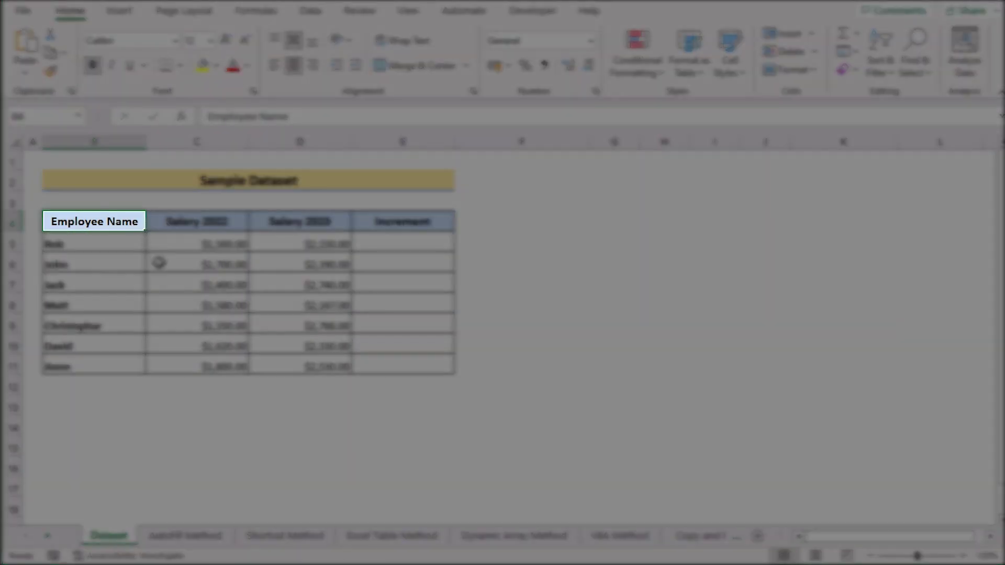
{"action": "left_click", "coordinate": [242, 224]}
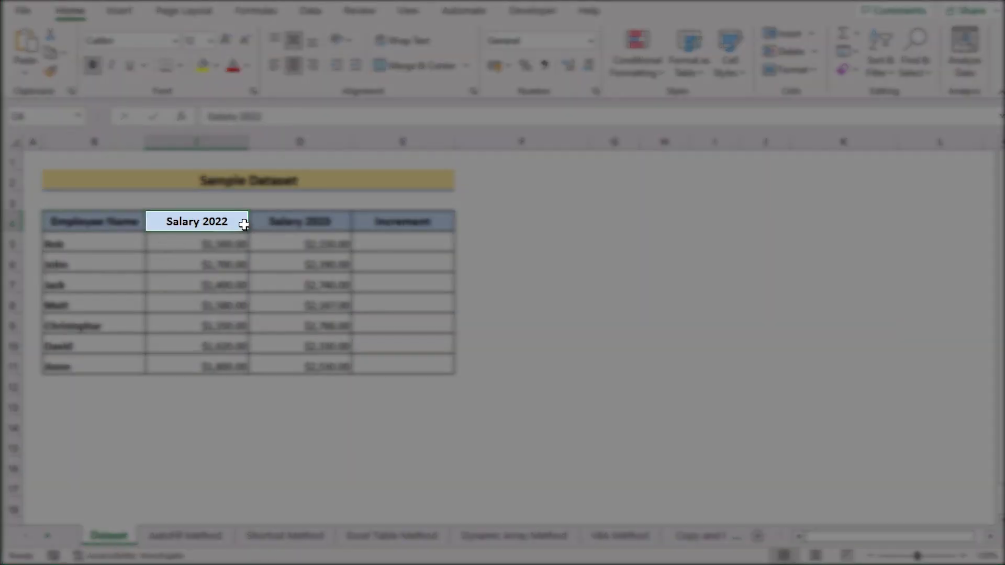
{"action": "left_click", "coordinate": [342, 221]}
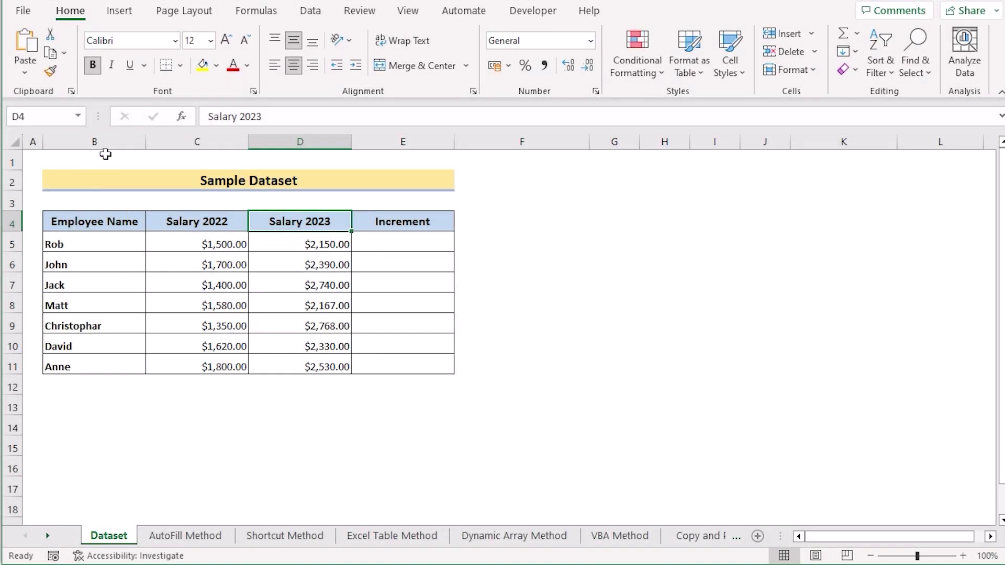
Highlight the Employee Name, Salary 2022 and Salary 2023 columns, then mark empty Increment cells E5:E11.
{"action": "left_click", "coordinate": [115, 140]}
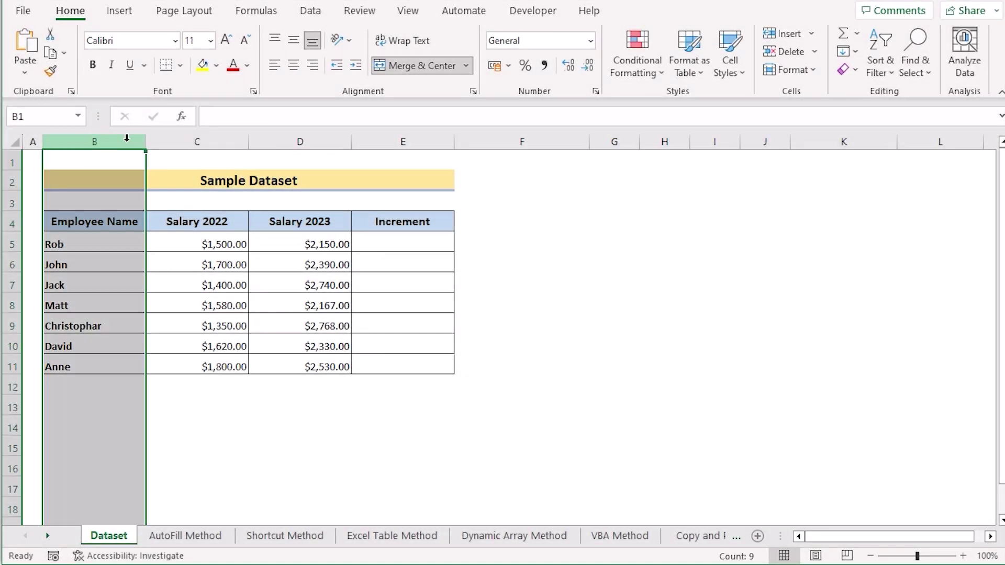
{"action": "left_click", "coordinate": [169, 141]}
{"action": "left_click", "coordinate": [309, 135]}
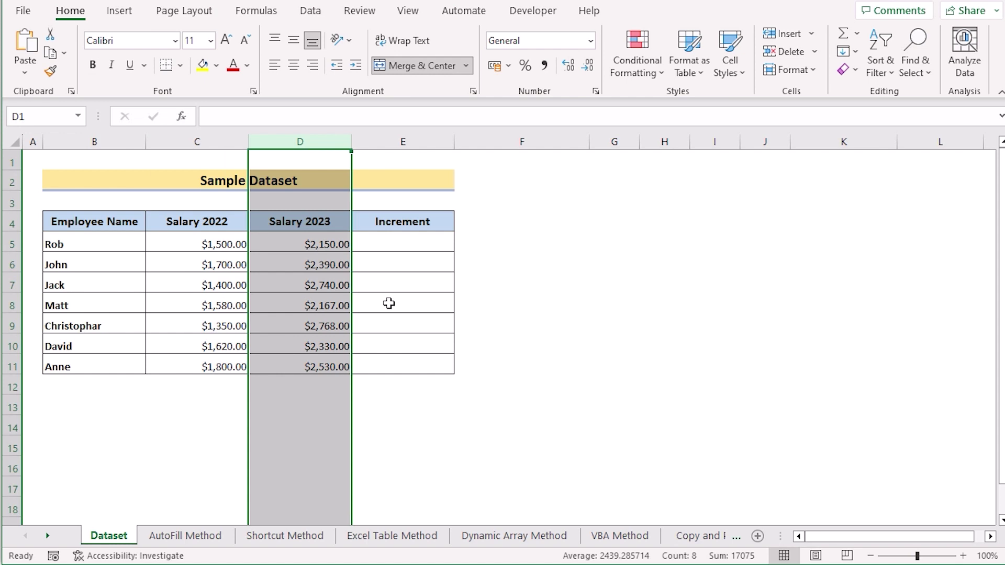
{"action": "left_click", "coordinate": [386, 301]}
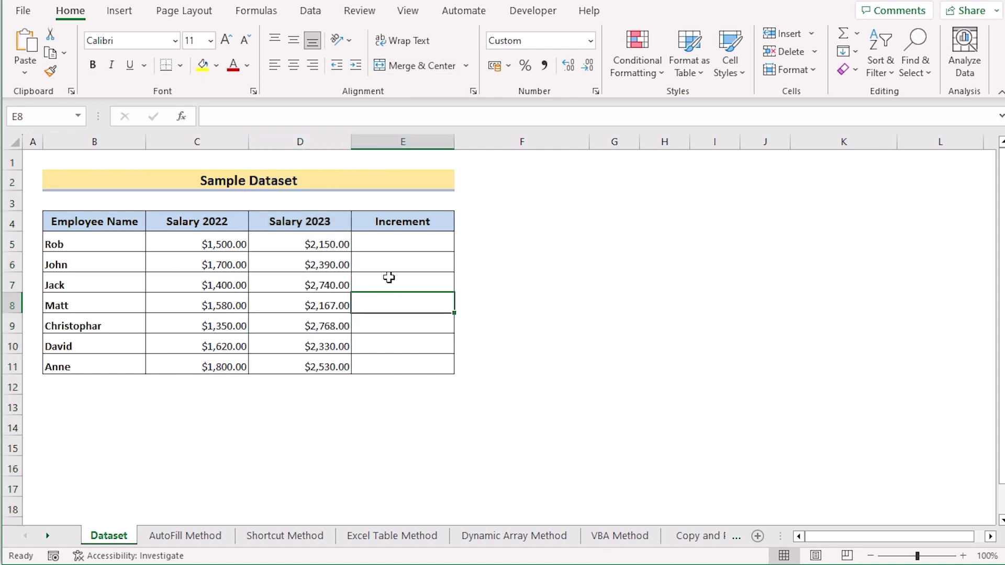
{"action": "left_click_drag", "start_coordinate": [392, 243], "coordinate": [401, 366]}
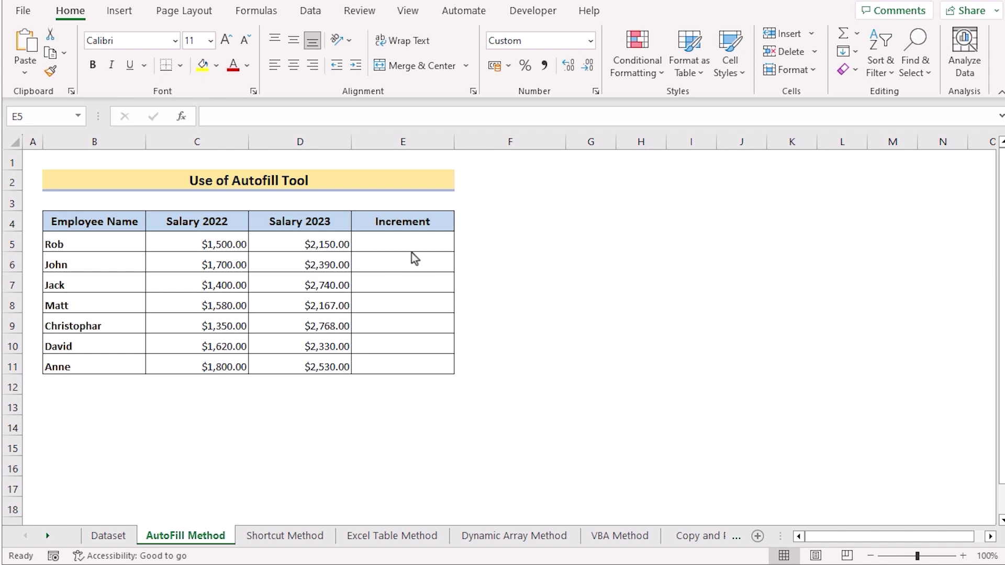
Enter =D5-C5 in E5 to show the first increment of $650.00.
{"action": "double_click", "coordinate": [390, 238]}
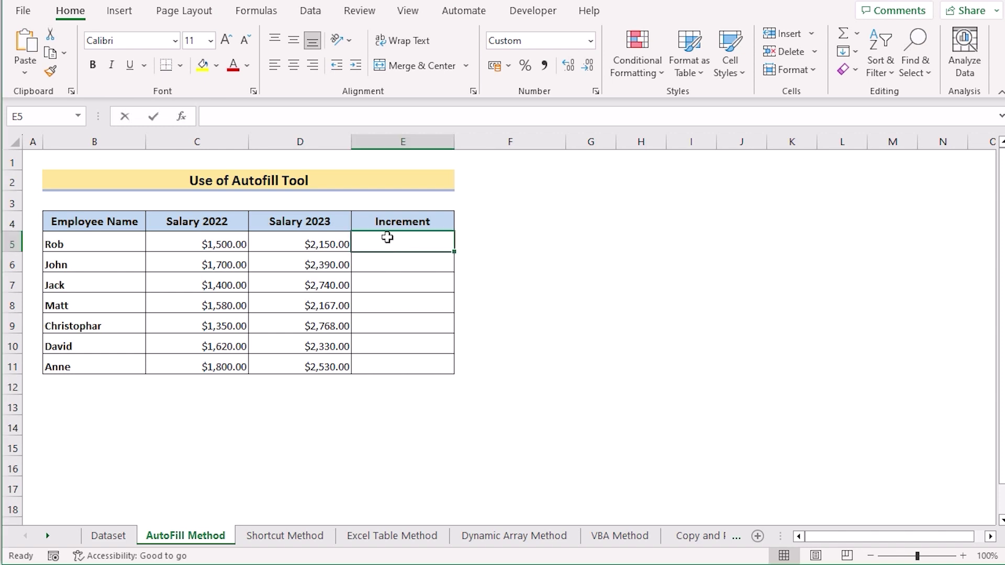
{"action": "type", "text": "="}
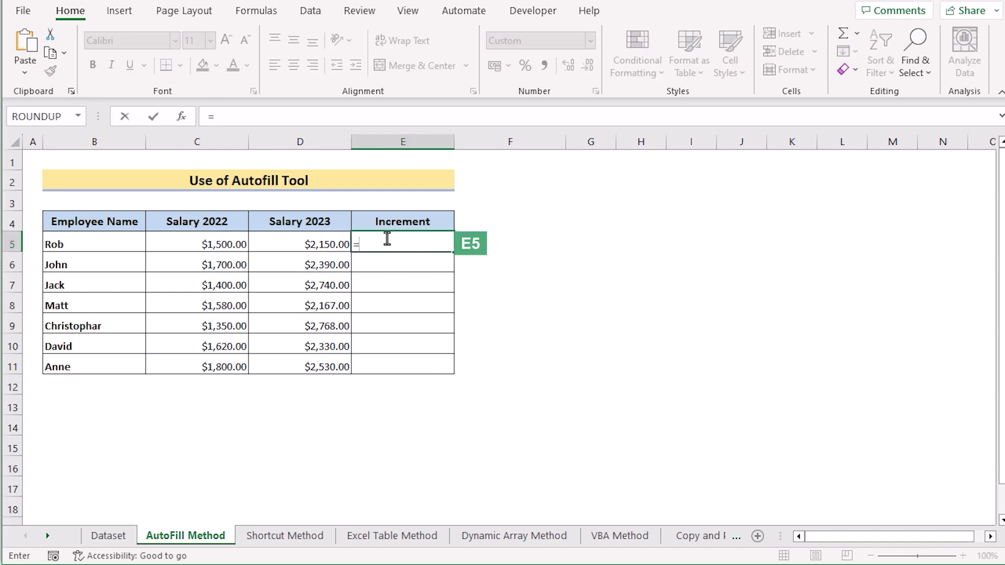
{"action": "left_click", "coordinate": [276, 243]}
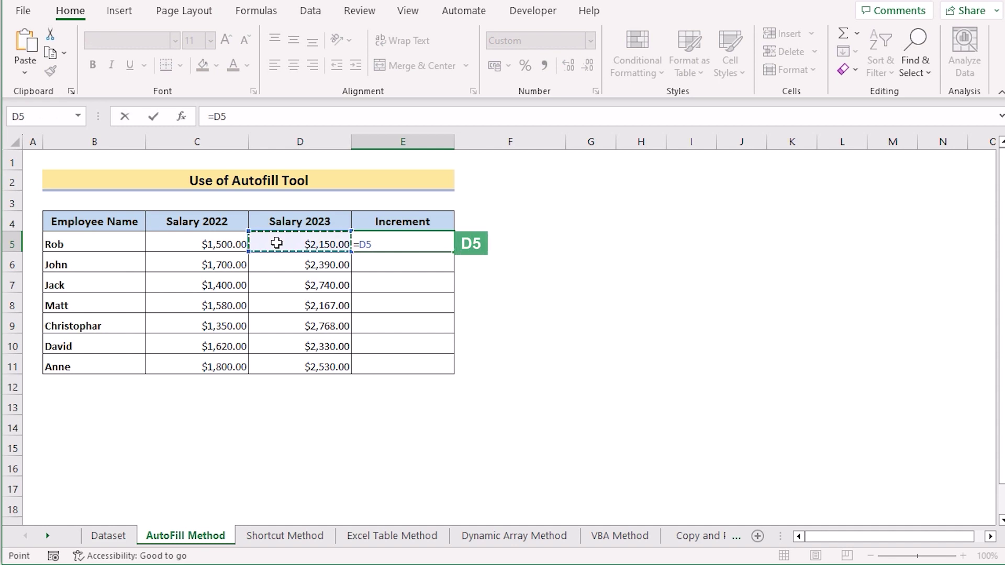
{"action": "type", "text": "-"}
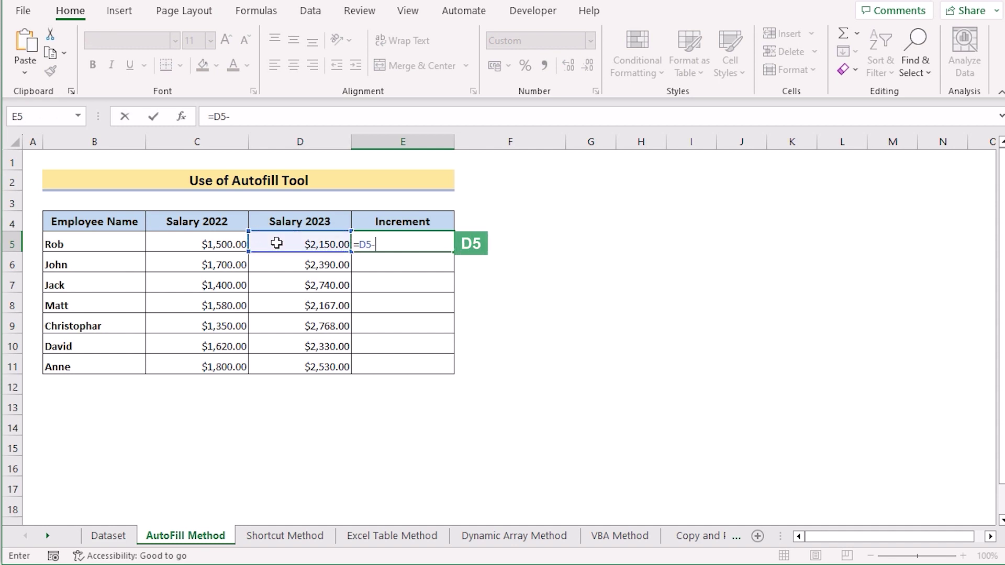
{"action": "left_click", "coordinate": [203, 242]}
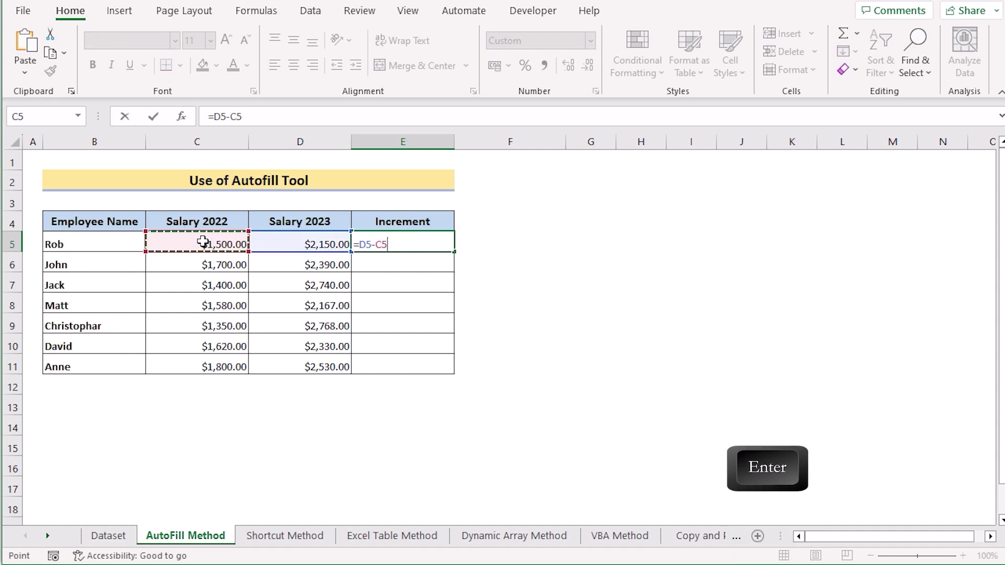
{"action": "key", "text": "Return"}
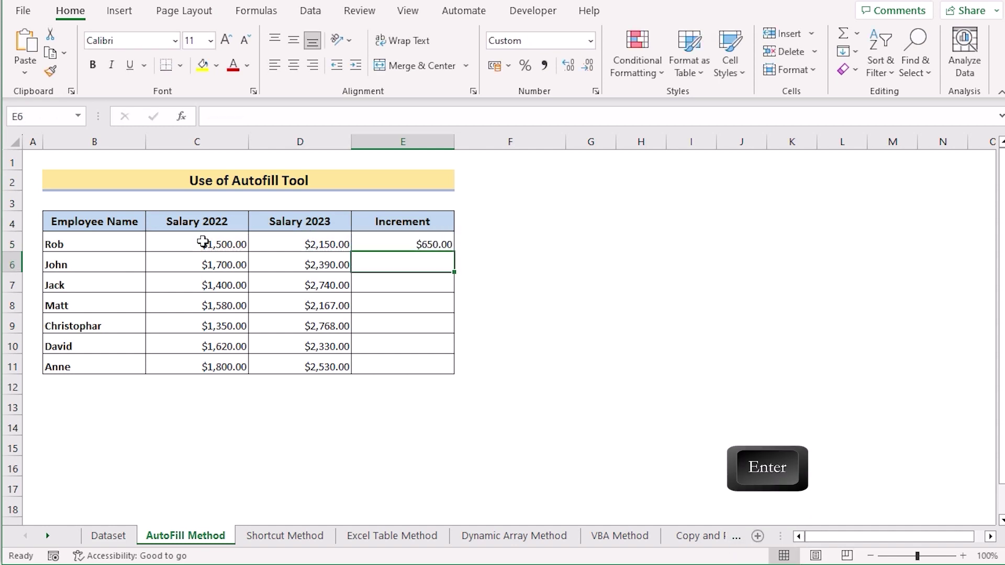
Copy the E5 formula down to E11, then clear E6:E11 again.
{"action": "left_click", "coordinate": [370, 243]}
{"action": "left_click_drag", "start_coordinate": [454, 254], "coordinate": [451, 374]}
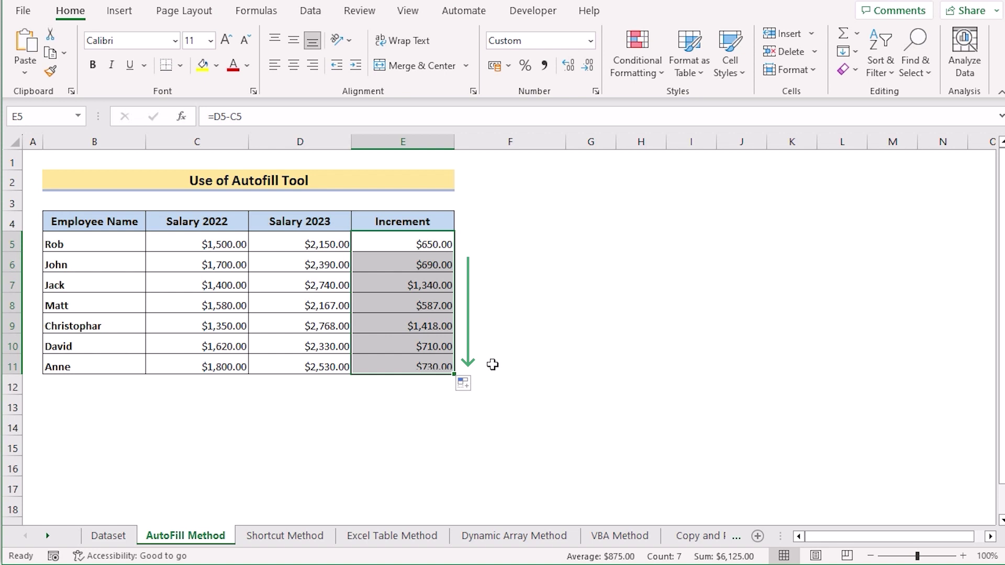
{"action": "left_click", "coordinate": [424, 266]}
{"action": "left_click", "coordinate": [405, 368], "text": "shift"}
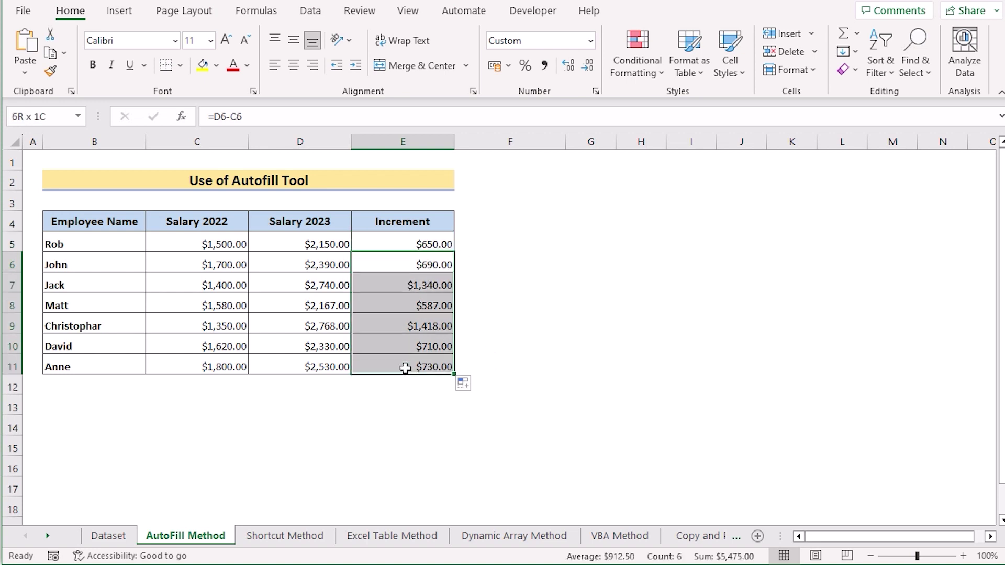
{"action": "key", "text": "Delete"}
{"action": "left_click", "coordinate": [359, 240]}
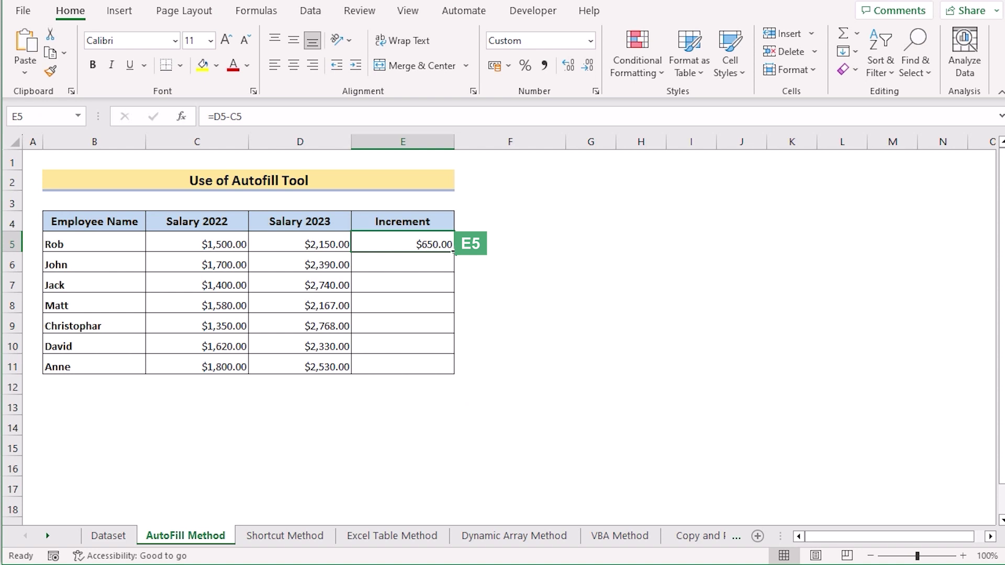
Autofill the =D5-C5 formula from E5 down the Increment column using the fill handle.
{"action": "double_click", "coordinate": [454, 251]}
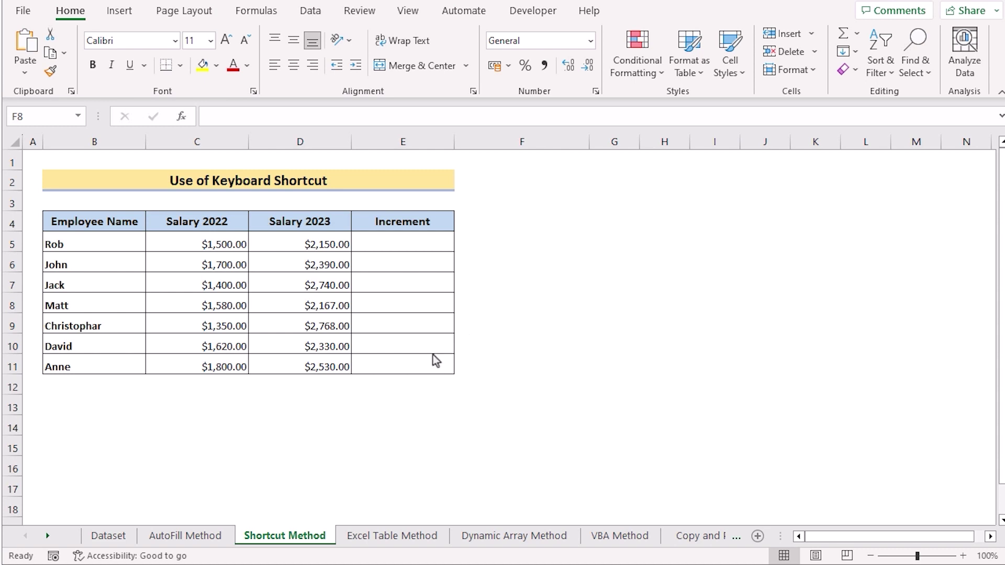
Enter =D5-C5 into all Increment cells E5:E11 at once with Ctrl+Enter.
{"action": "left_click", "coordinate": [384, 242]}
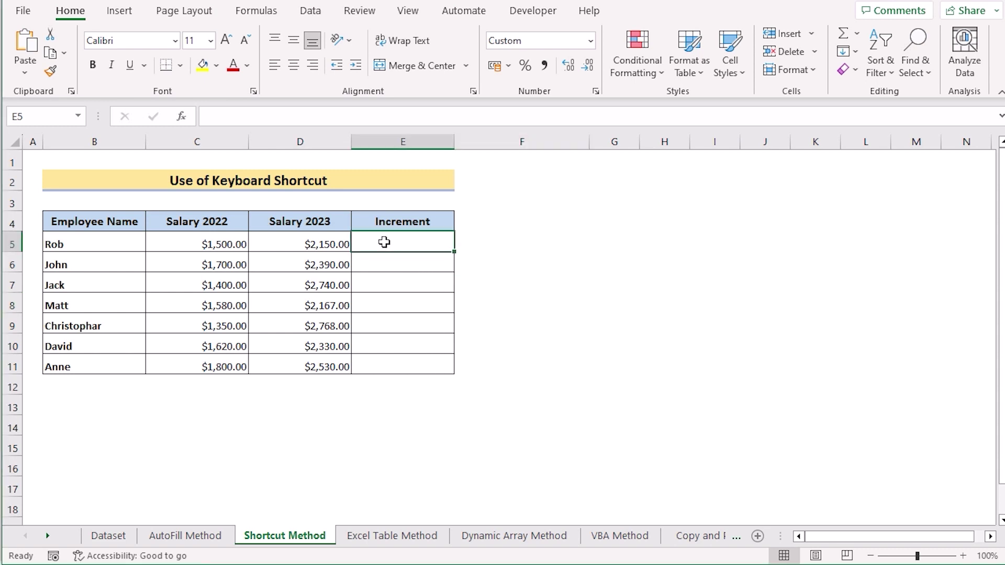
{"action": "left_click", "coordinate": [392, 370], "text": "shift"}
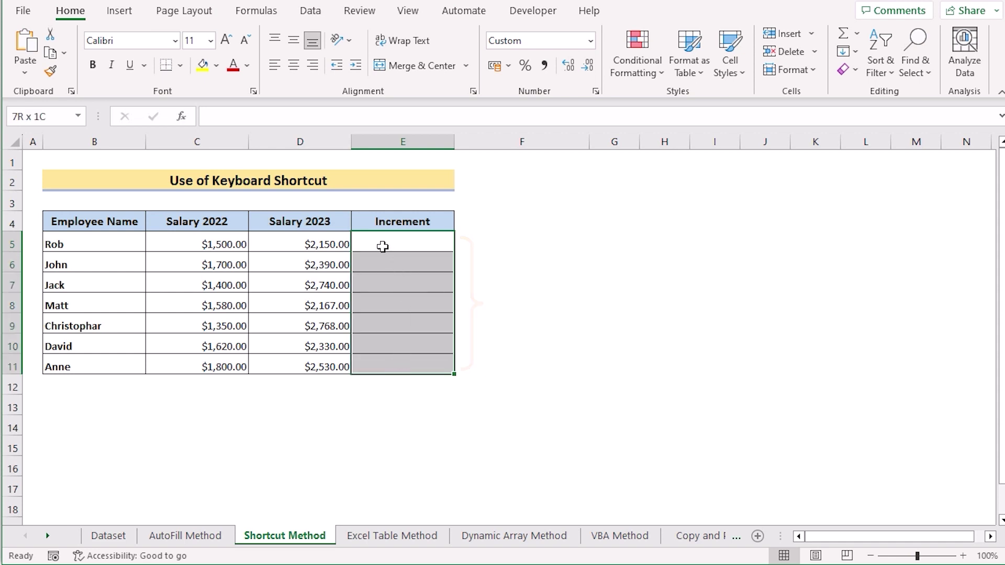
{"action": "type", "text": "="}
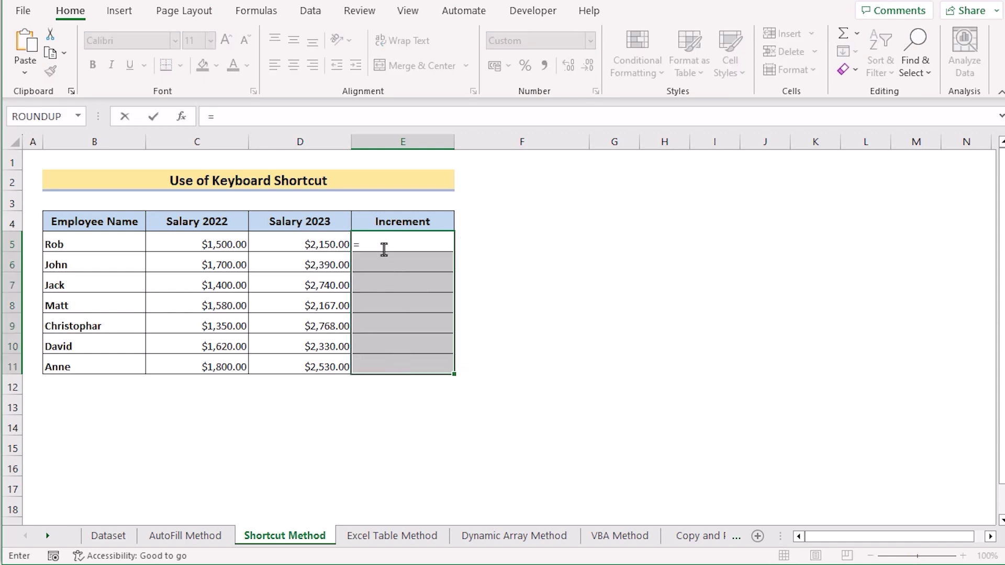
{"action": "left_click", "coordinate": [296, 246]}
{"action": "type", "text": "-"}
{"action": "left_click", "coordinate": [207, 241]}
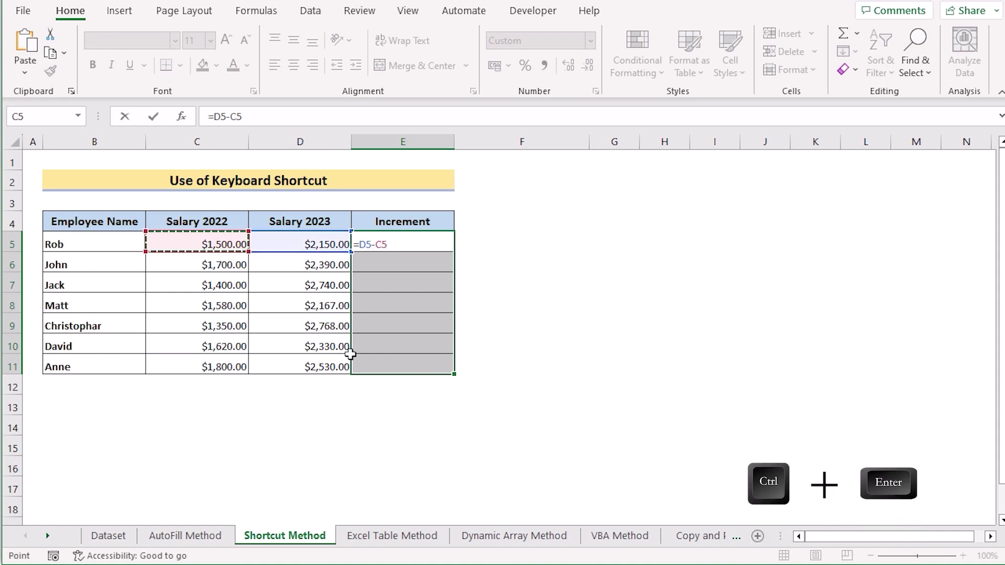
{"action": "key", "text": "ctrl+Return"}
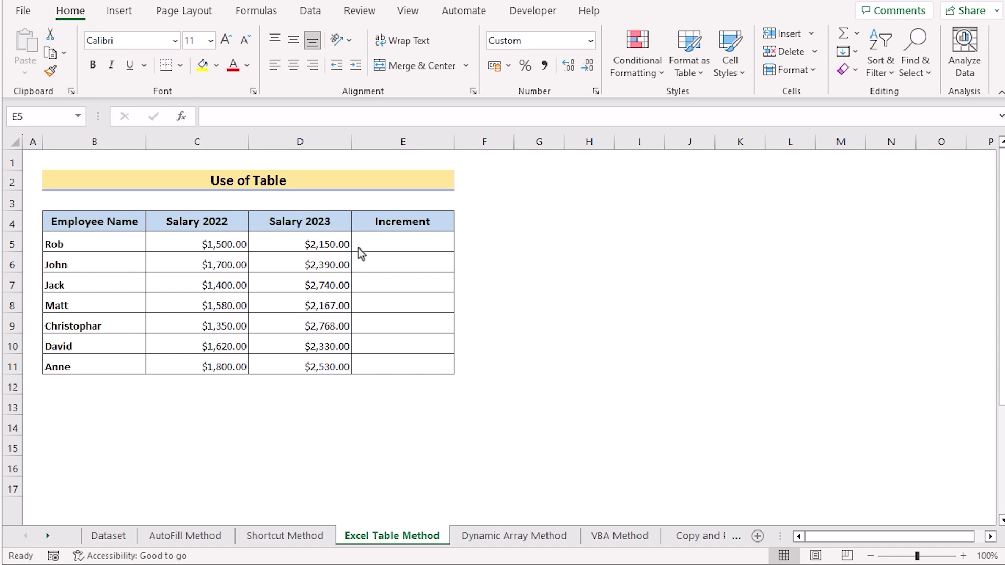
Select the data from B4 with Ctrl+A and create Table1 with headers via Ctrl+T.
{"action": "double_click", "coordinate": [372, 241]}
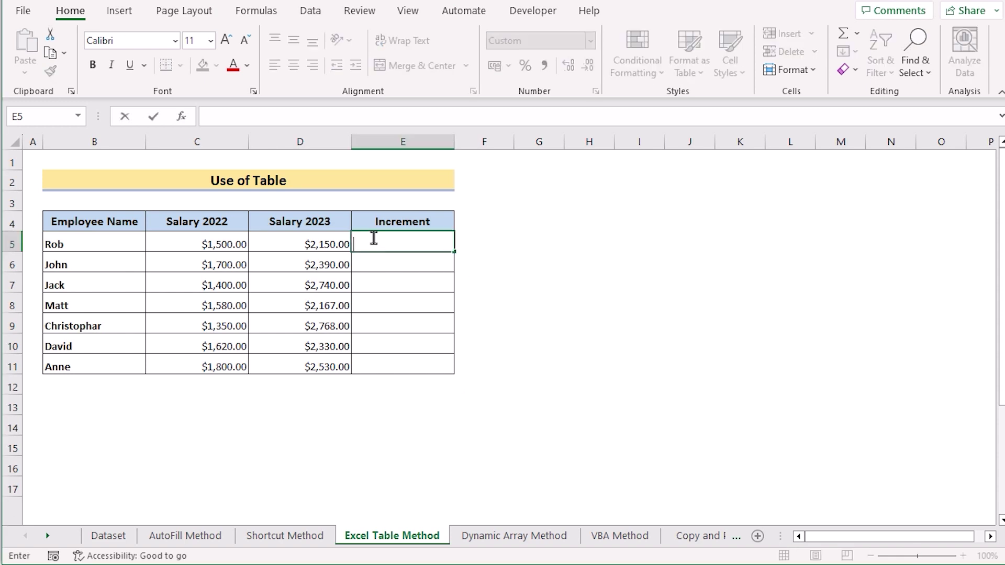
{"action": "left_click", "coordinate": [96, 222]}
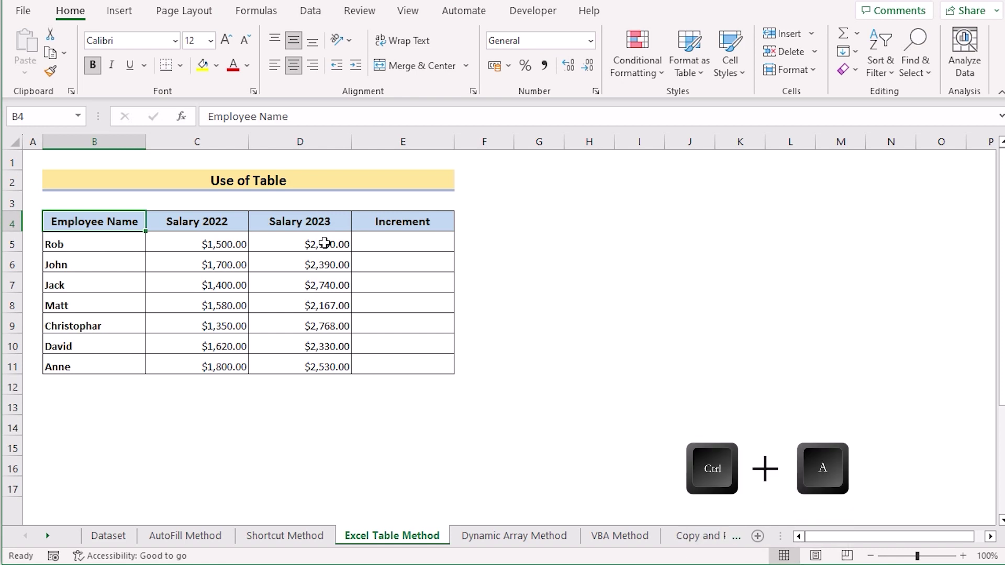
{"action": "key", "text": "ctrl+a"}
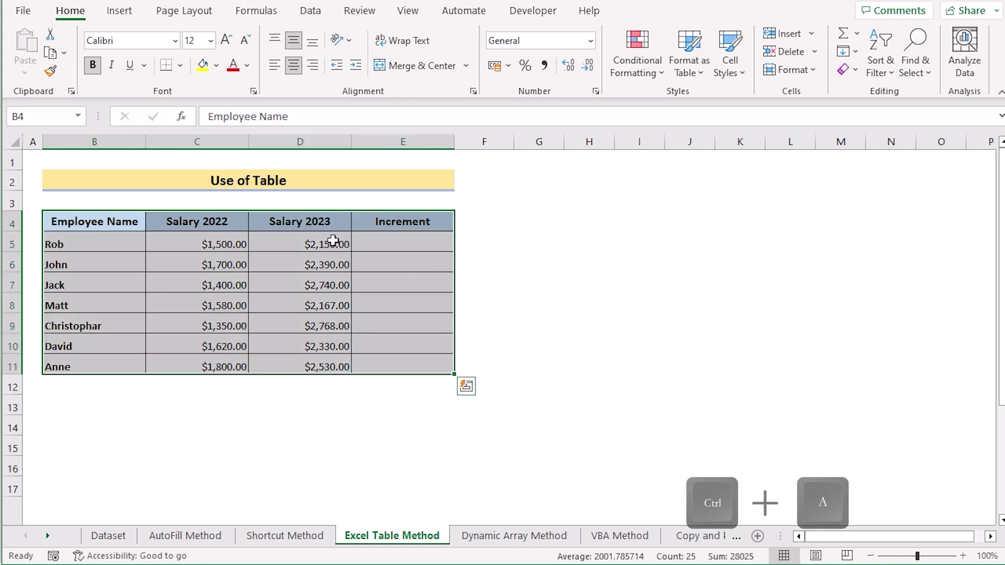
{"action": "key", "text": "ctrl+t"}
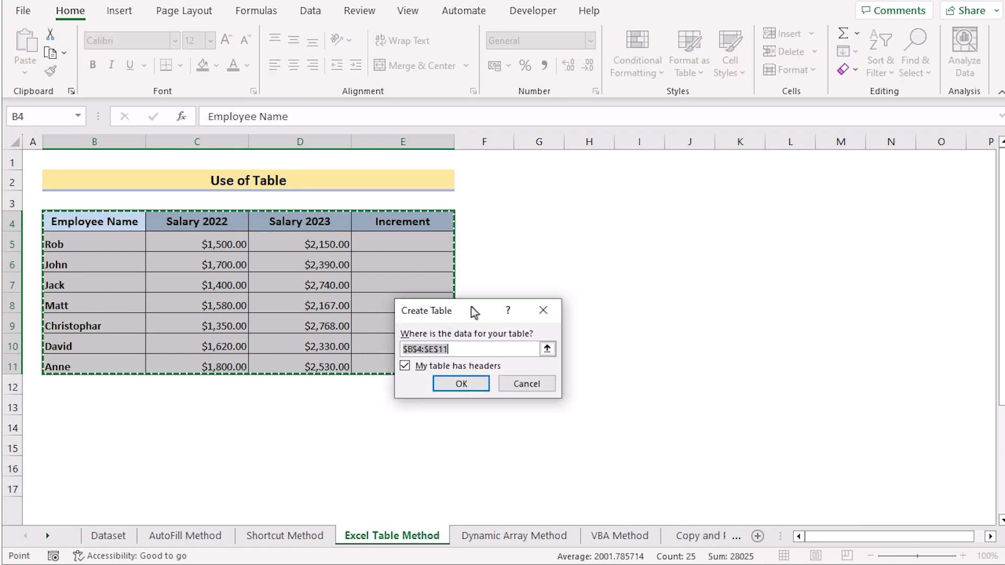
{"action": "left_click_drag", "start_coordinate": [568, 295], "coordinate": [587, 269]}
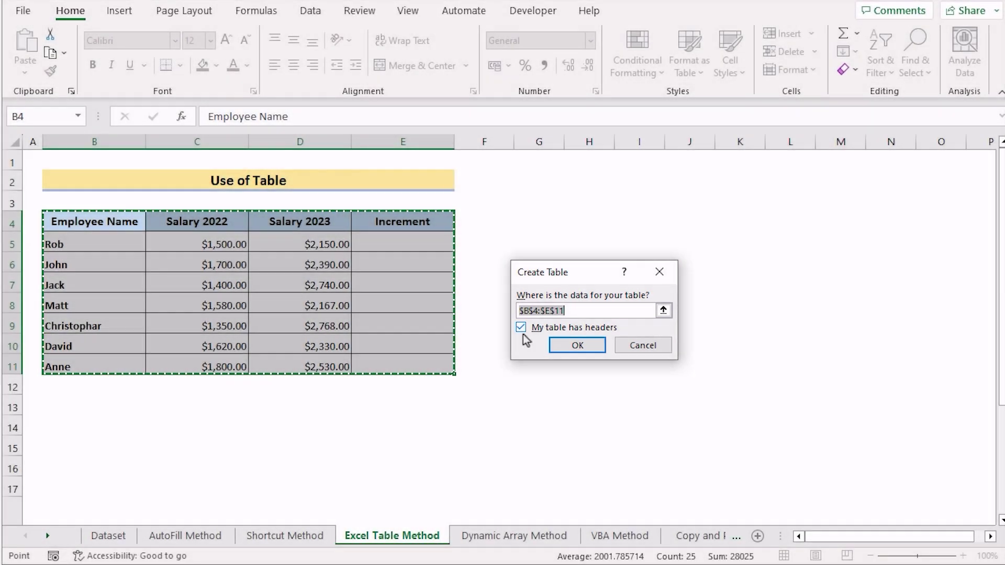
{"action": "left_click", "coordinate": [596, 347]}
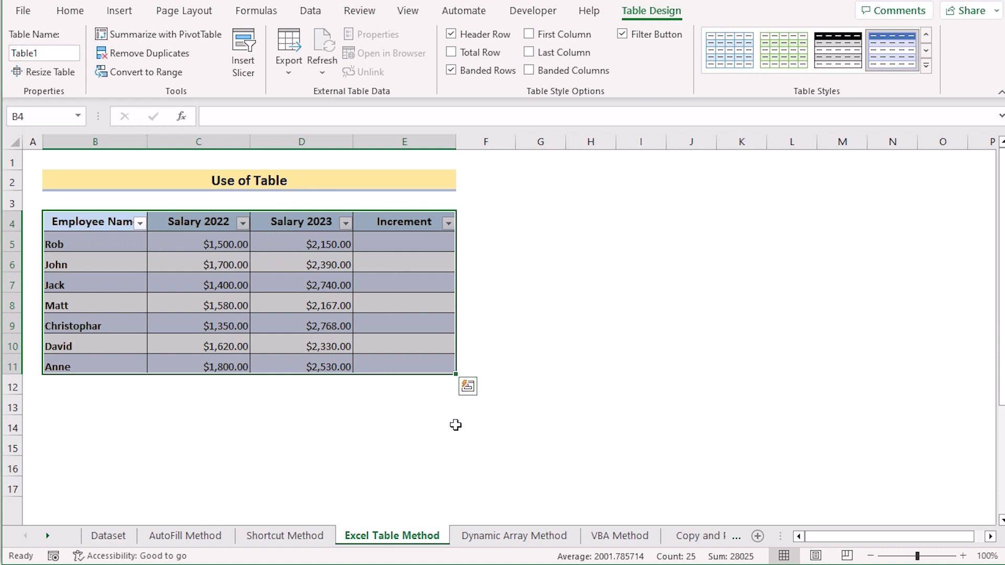
Enter =D5-C5 in table cell E5 so the whole Increment column fills automatically.
{"action": "left_click", "coordinate": [373, 241]}
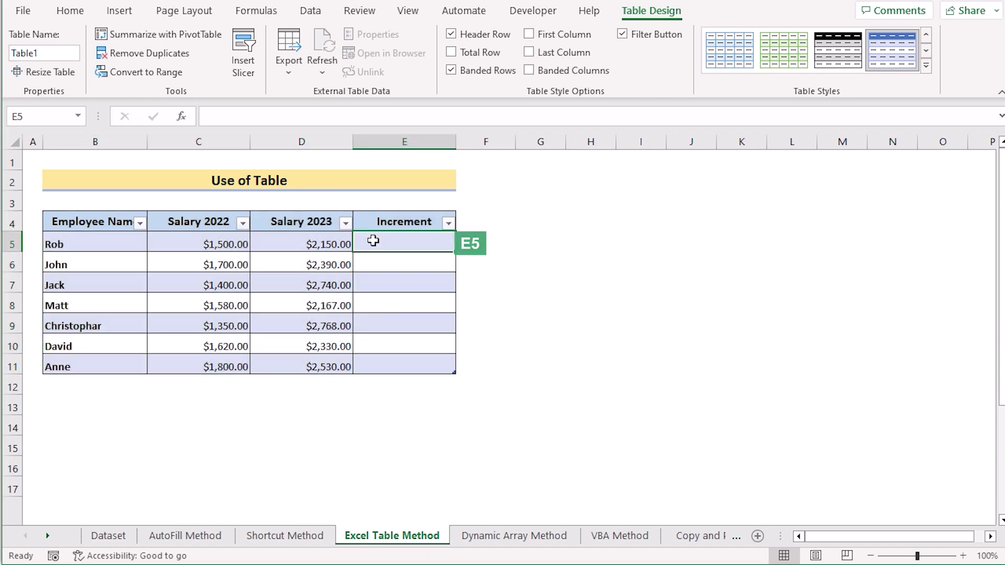
{"action": "double_click", "coordinate": [373, 241]}
{"action": "type", "text": "="}
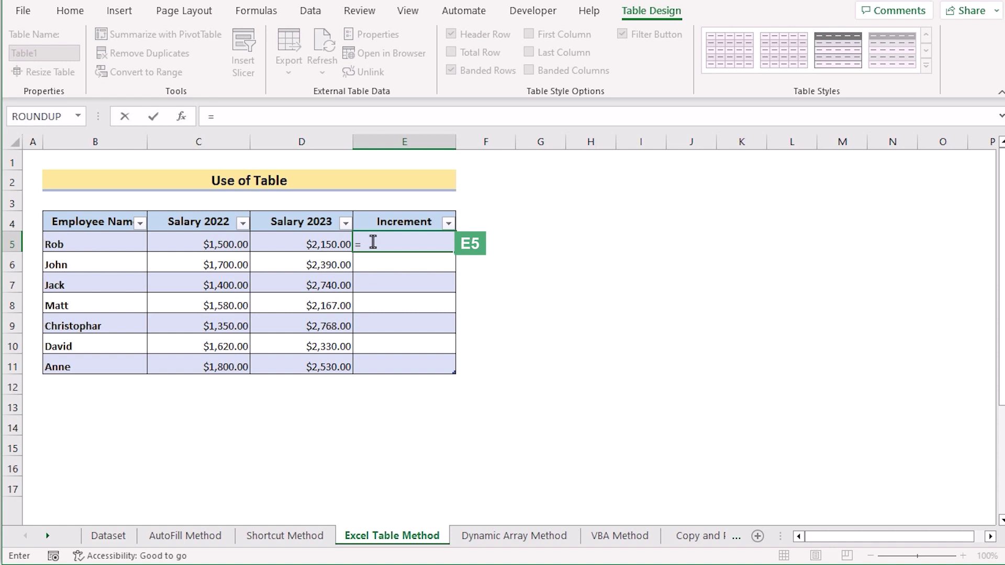
{"action": "left_click", "coordinate": [329, 243]}
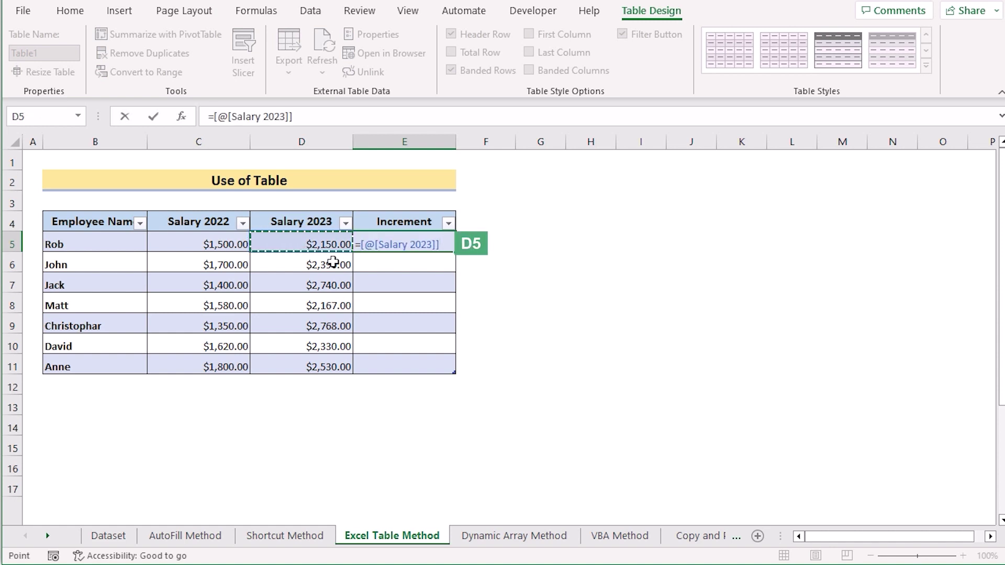
{"action": "type", "text": "-"}
{"action": "left_click", "coordinate": [209, 246]}
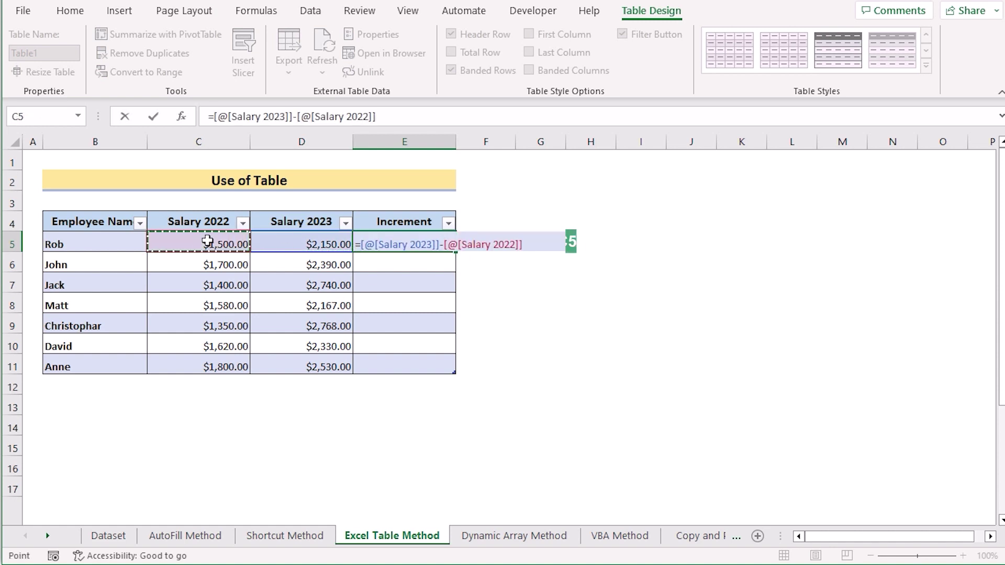
{"action": "key", "text": "Return"}
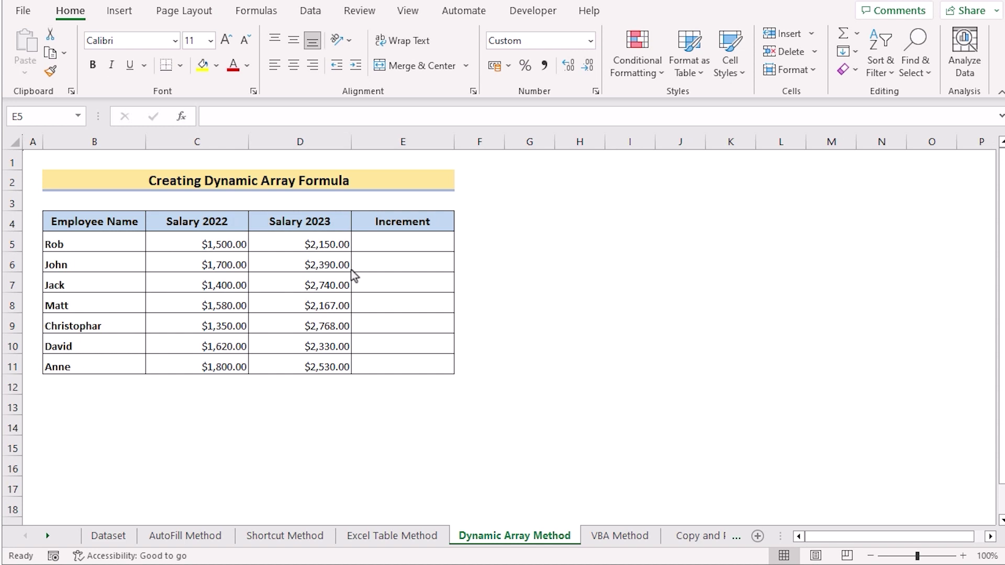
Enter =D5:D11-C5:C11 in E5 so the increments spill down to E11.
{"action": "double_click", "coordinate": [388, 244]}
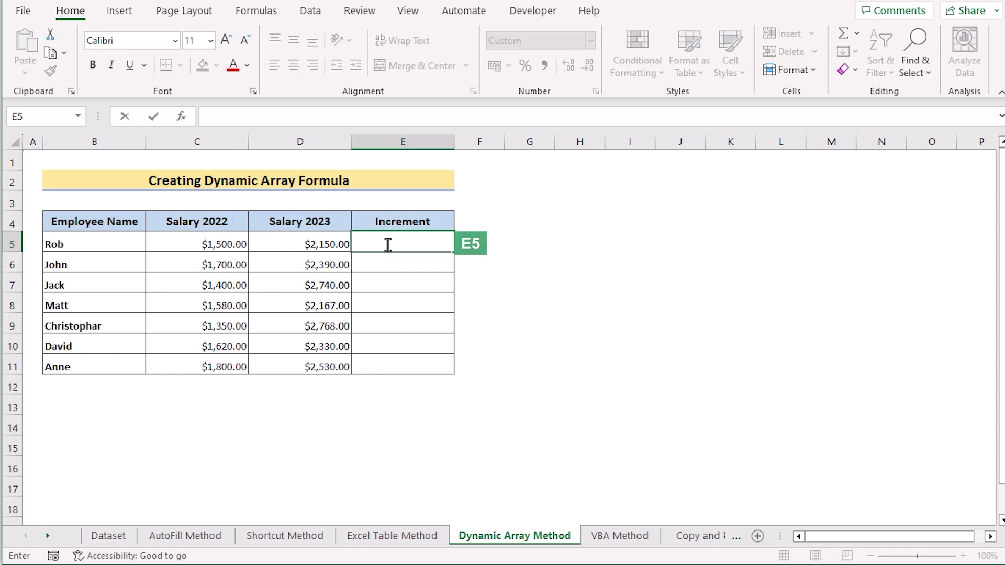
{"action": "type", "text": "="}
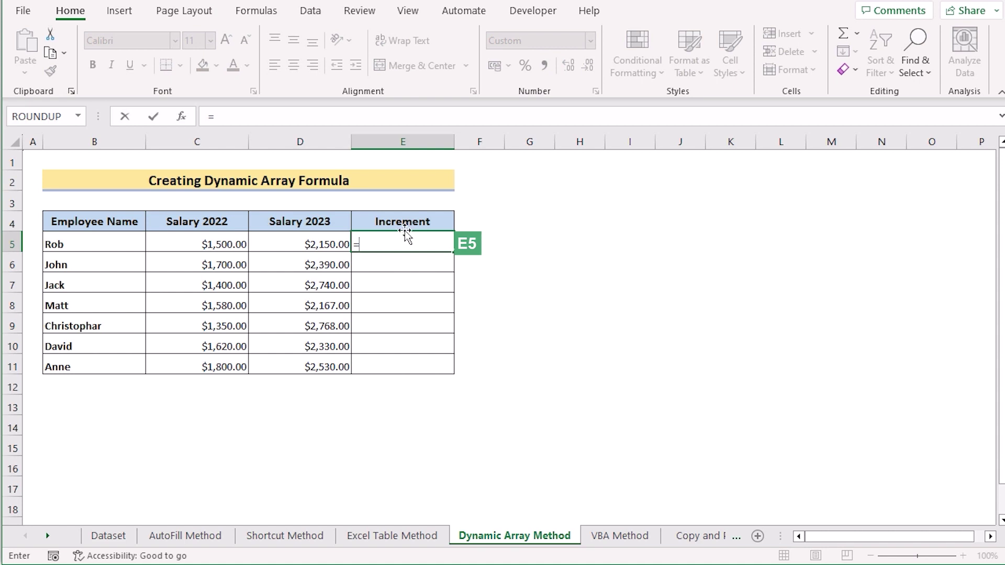
{"action": "left_click", "coordinate": [273, 245]}
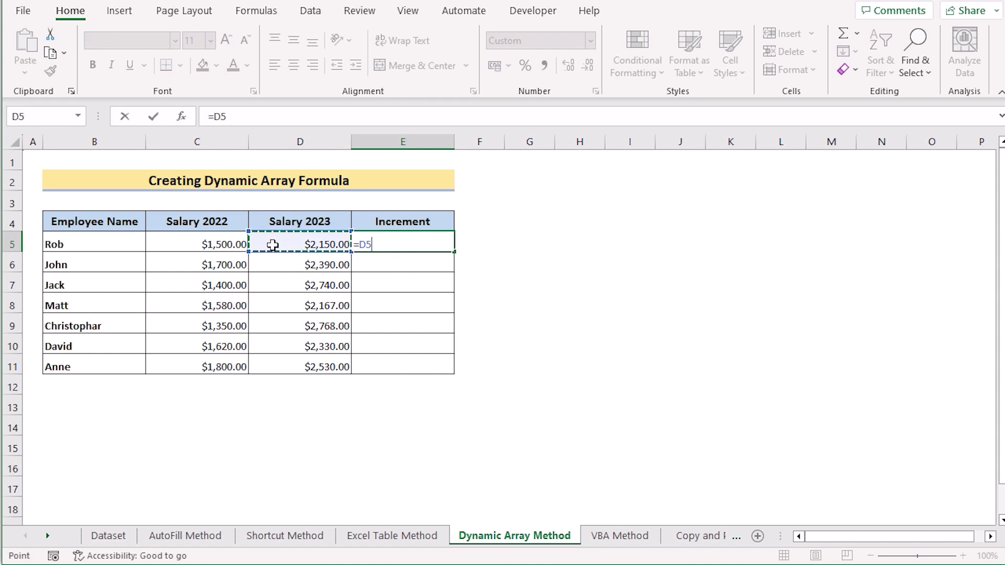
{"action": "left_click", "coordinate": [287, 365], "text": "shift"}
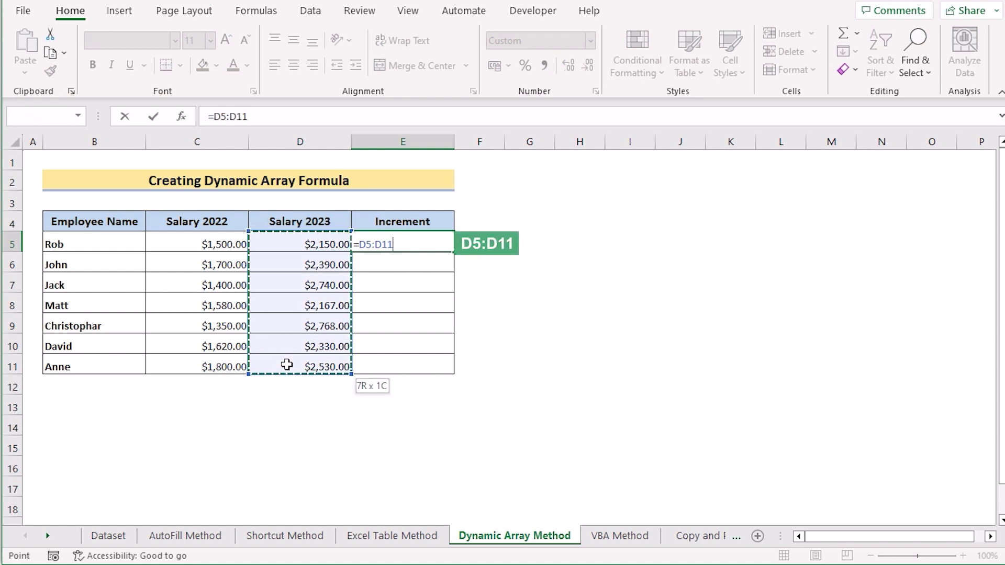
{"action": "type", "text": "-"}
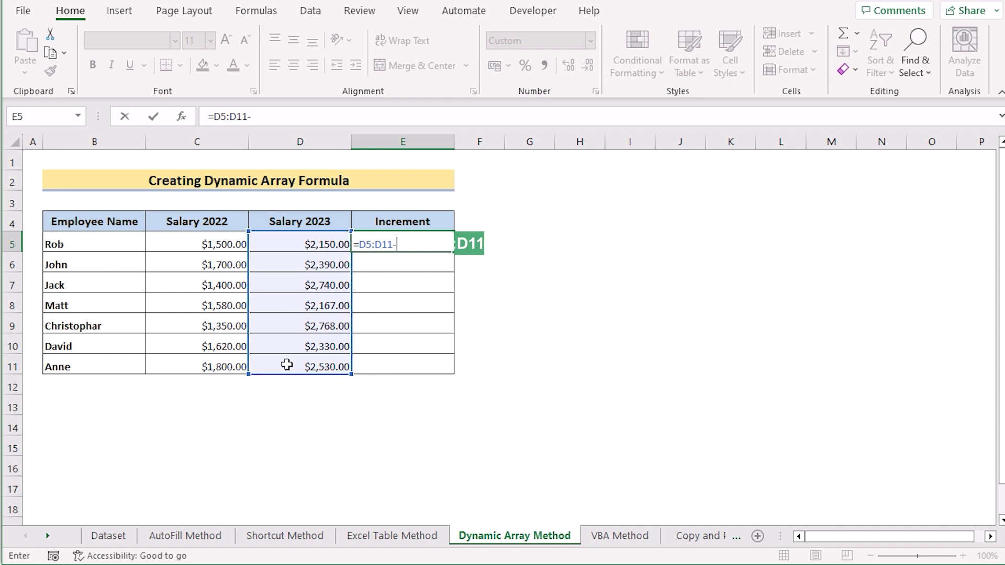
{"action": "left_click", "coordinate": [191, 244]}
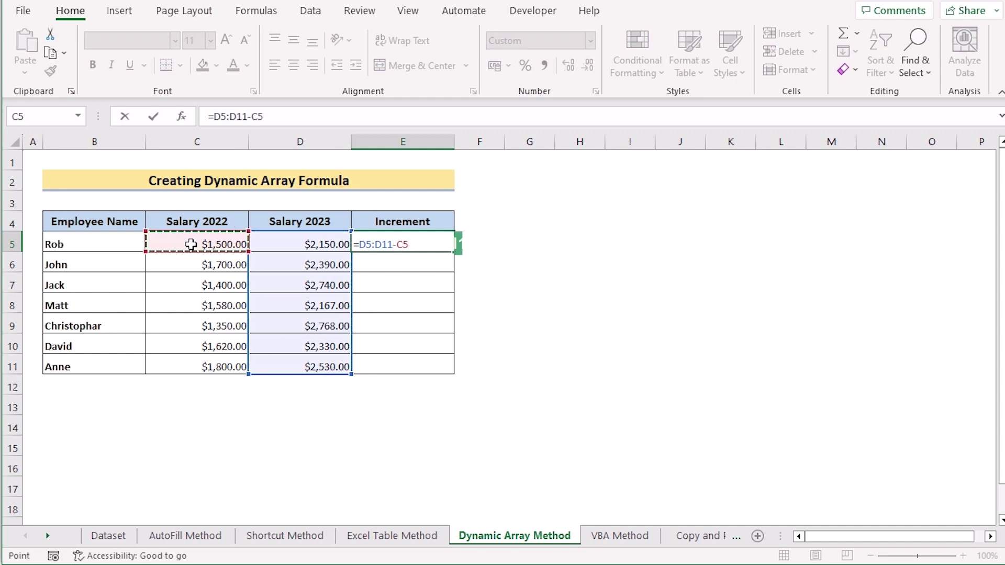
{"action": "left_click", "coordinate": [208, 367], "text": "shift"}
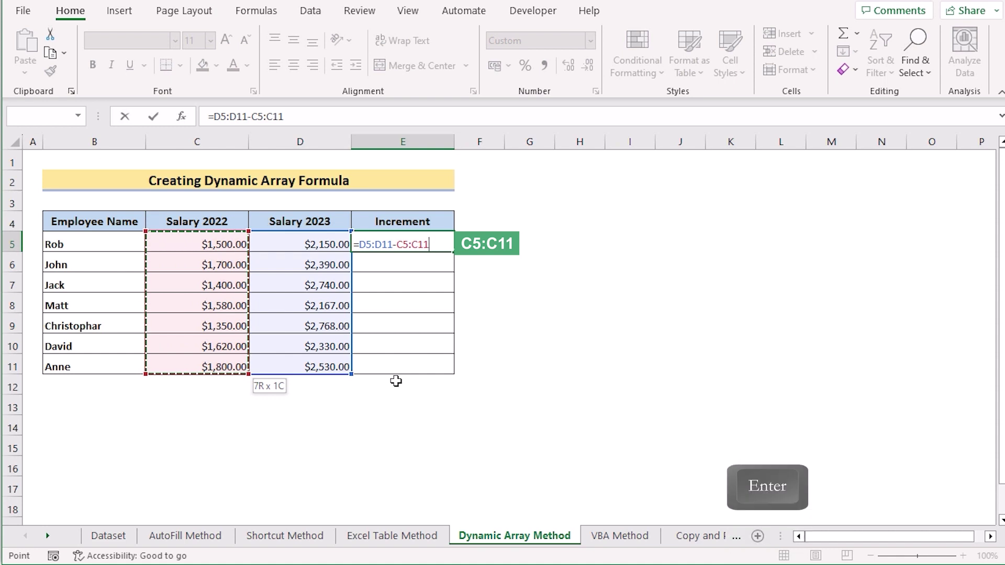
{"action": "key", "text": "Return"}
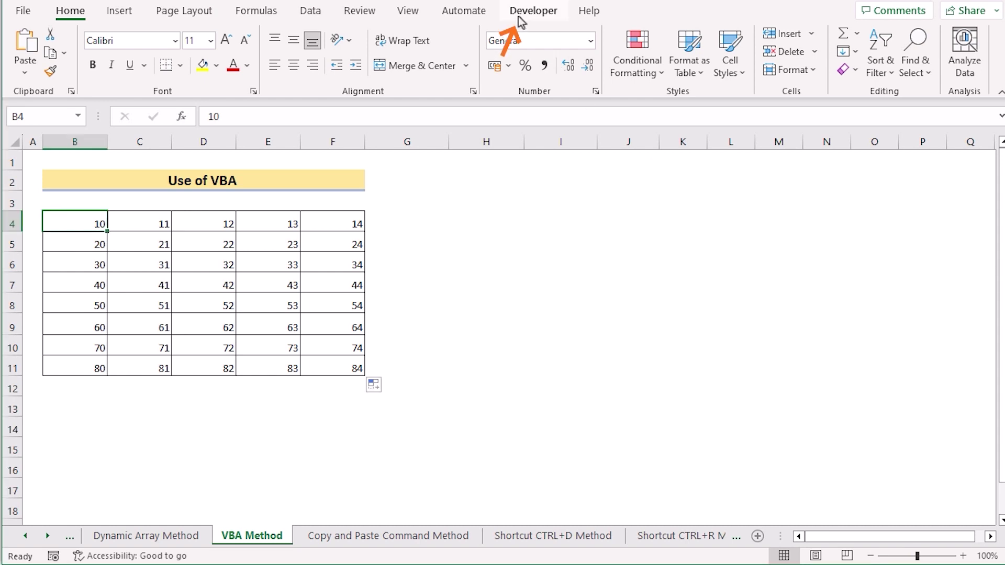
Open the Visual Basic editor from the Developer tab and insert a new module.
{"action": "left_click", "coordinate": [520, 21]}
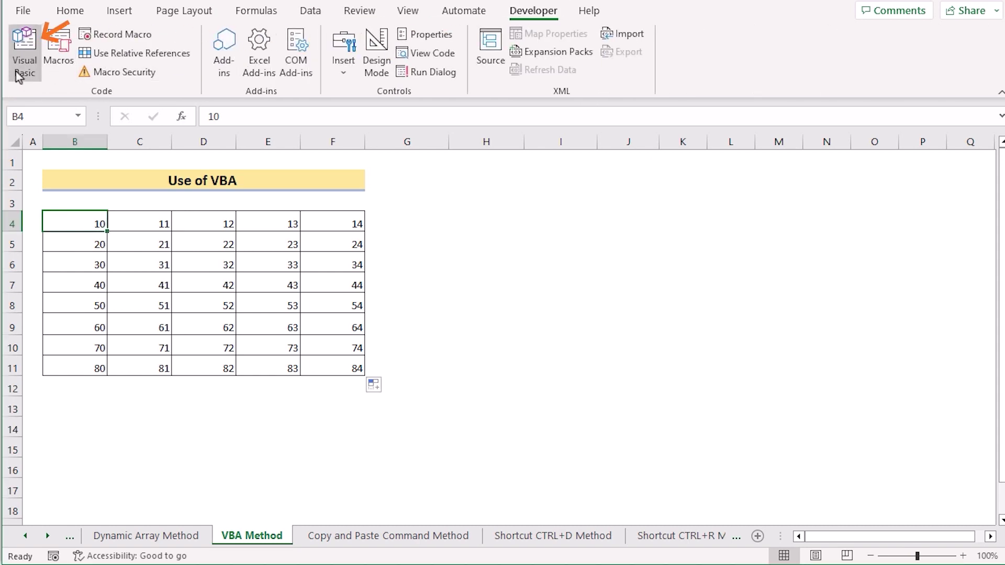
{"action": "left_click", "coordinate": [25, 50]}
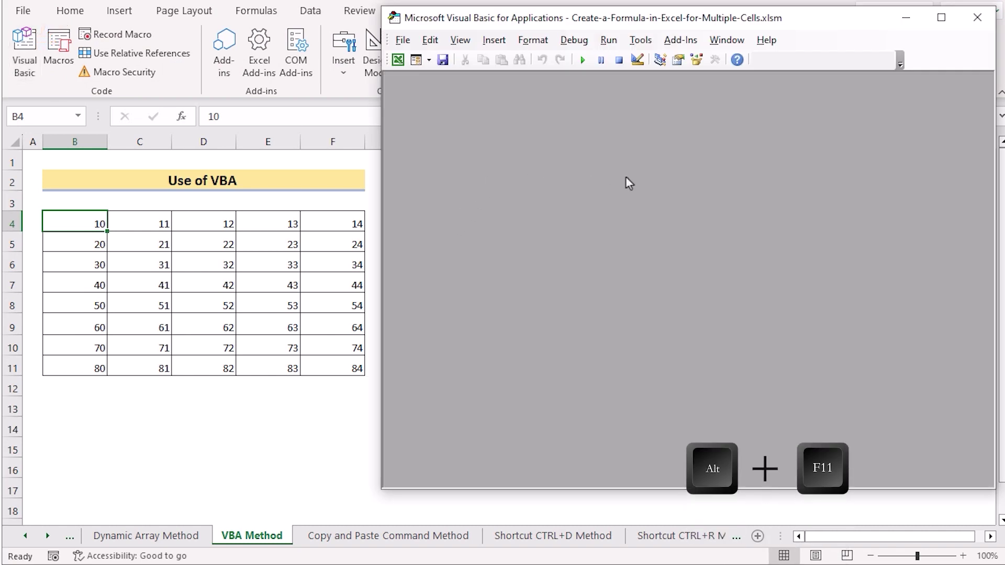
{"action": "left_click", "coordinate": [494, 40]}
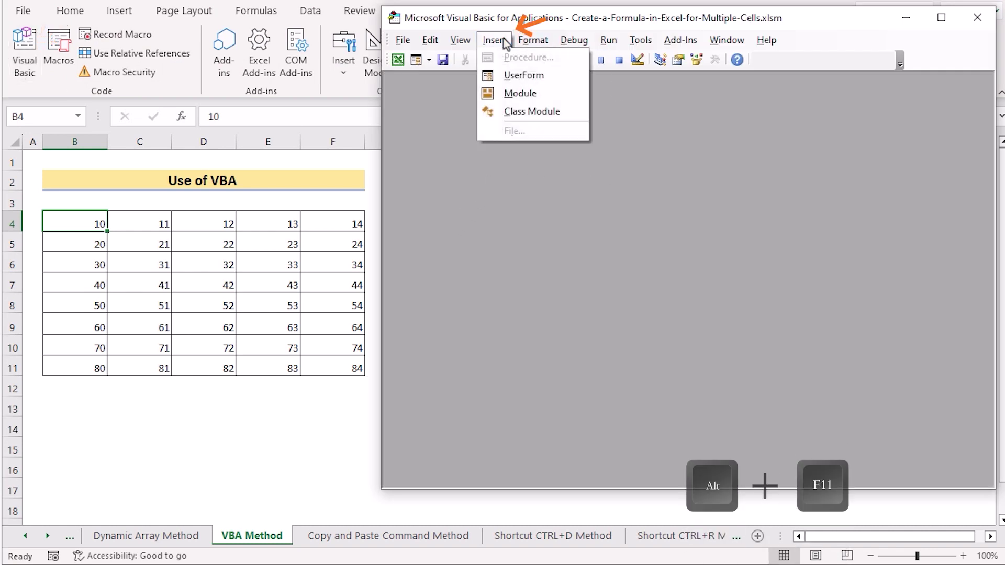
{"action": "left_click", "coordinate": [541, 92]}
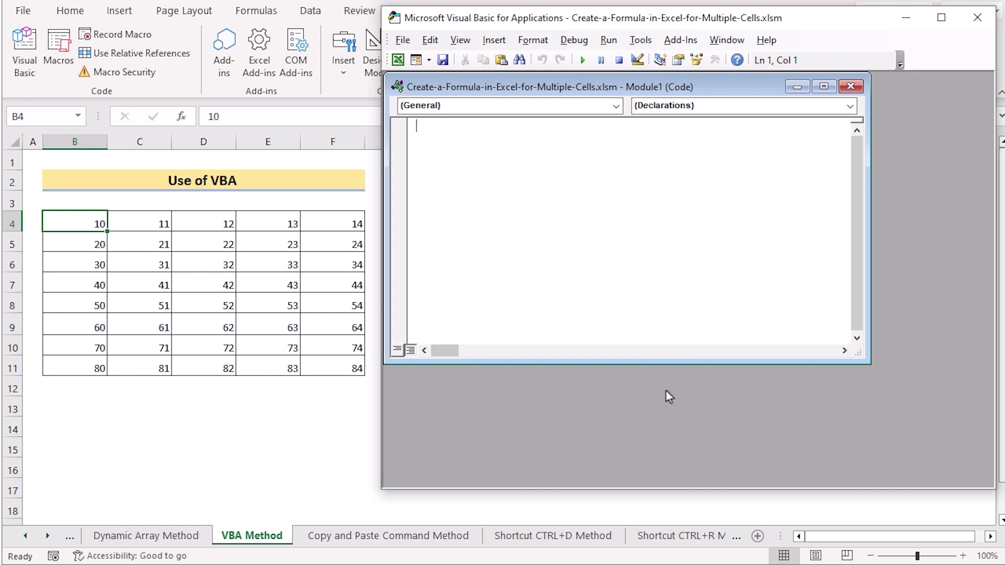
Copy the SetFormula macro code from Notepad into Module1 and close Notepad.
{"action": "key", "text": "alt+Tab"}
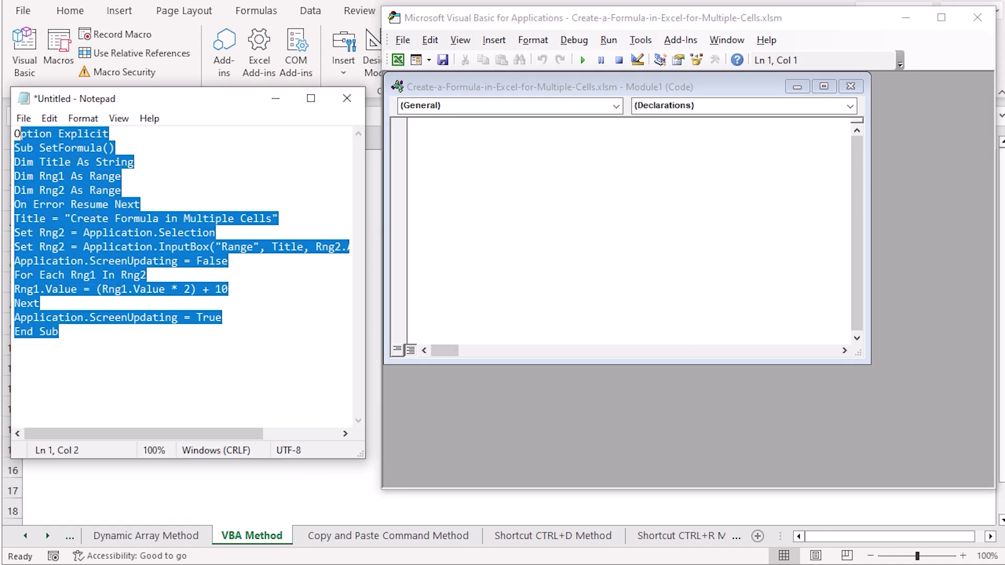
{"action": "left_click", "coordinate": [93, 348]}
{"action": "left_click_drag", "start_coordinate": [93, 348], "coordinate": [4, 134]}
{"action": "key", "text": "ctrl+c"}
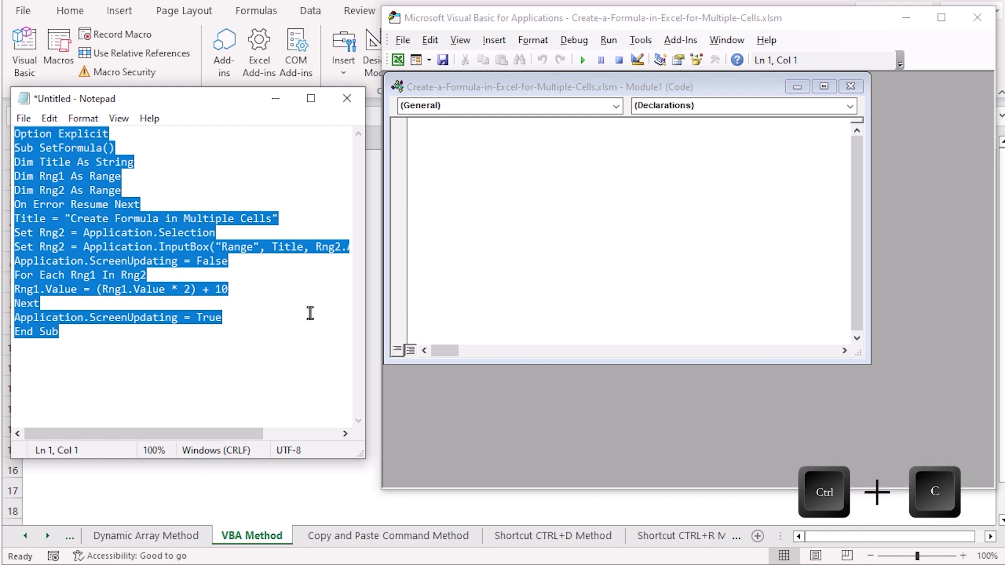
{"action": "left_click", "coordinate": [422, 134]}
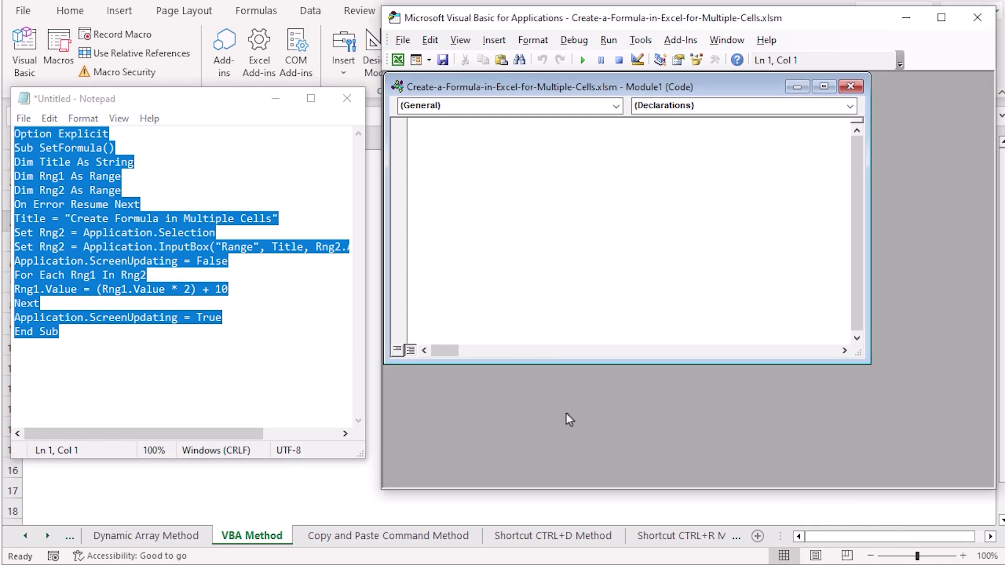
{"action": "key", "text": "ctrl+v"}
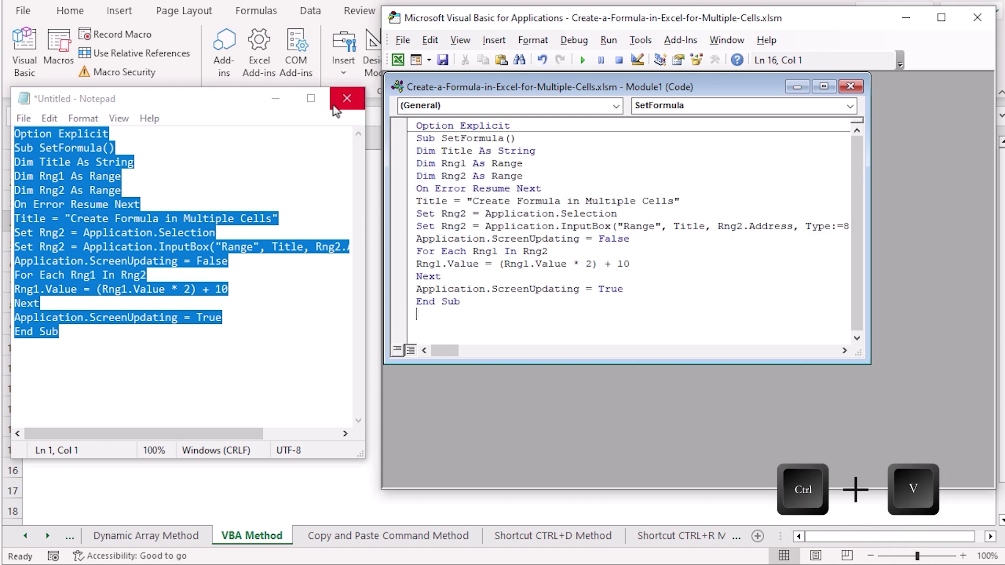
{"action": "left_click", "coordinate": [346, 97]}
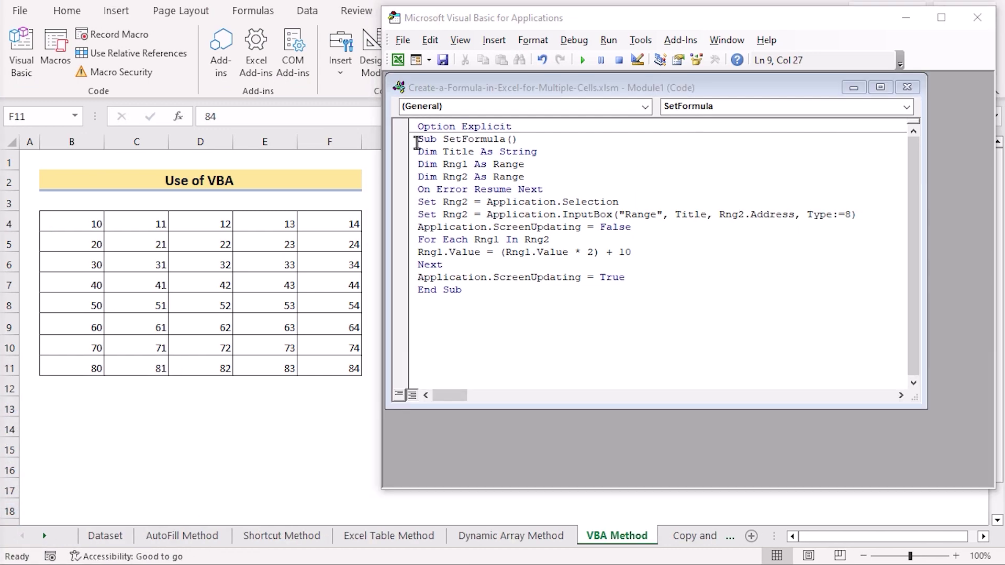
{"action": "left_click_drag", "start_coordinate": [416, 140], "coordinate": [519, 140]}
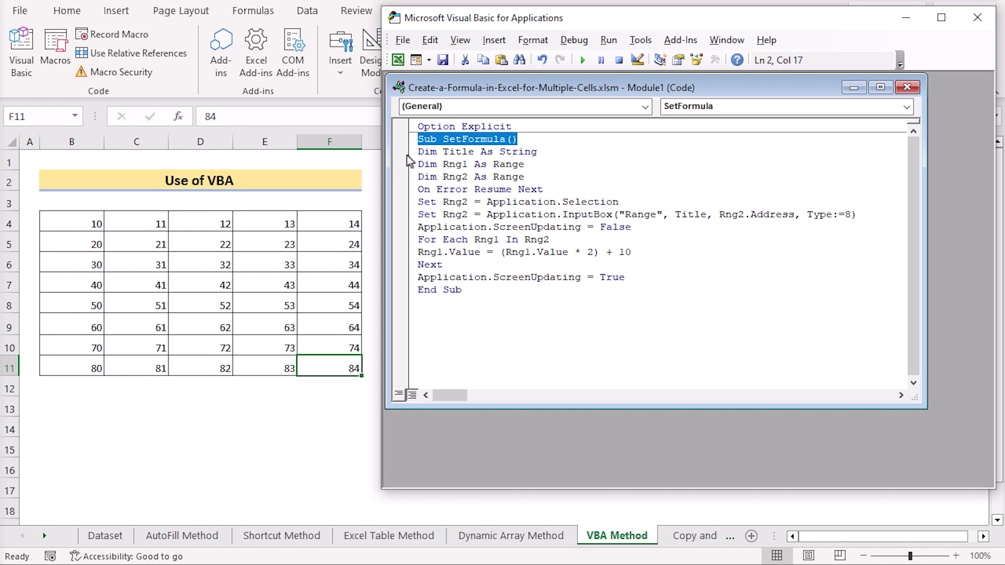
{"action": "left_click_drag", "start_coordinate": [416, 151], "coordinate": [528, 178]}
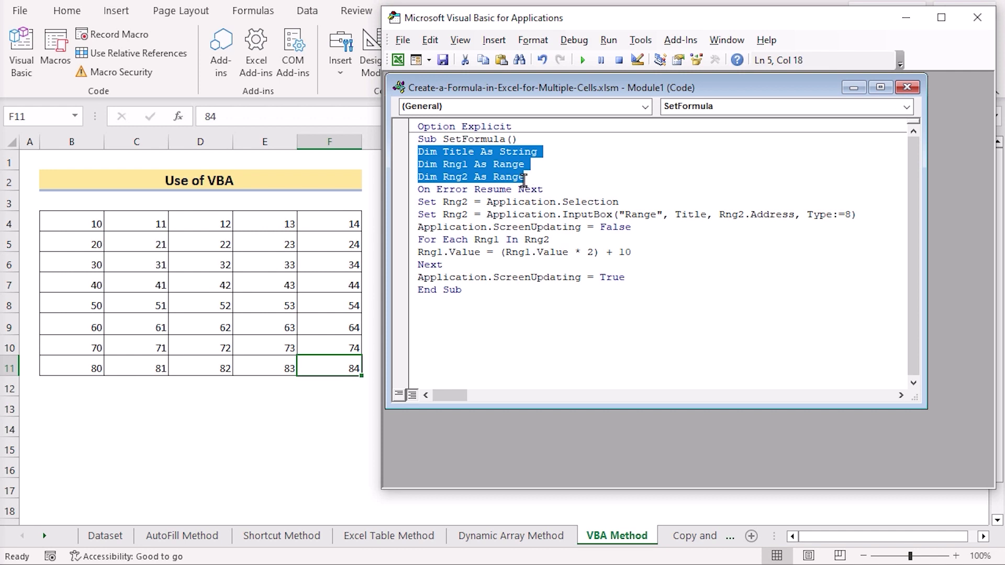
{"action": "left_click_drag", "start_coordinate": [417, 189], "coordinate": [542, 193]}
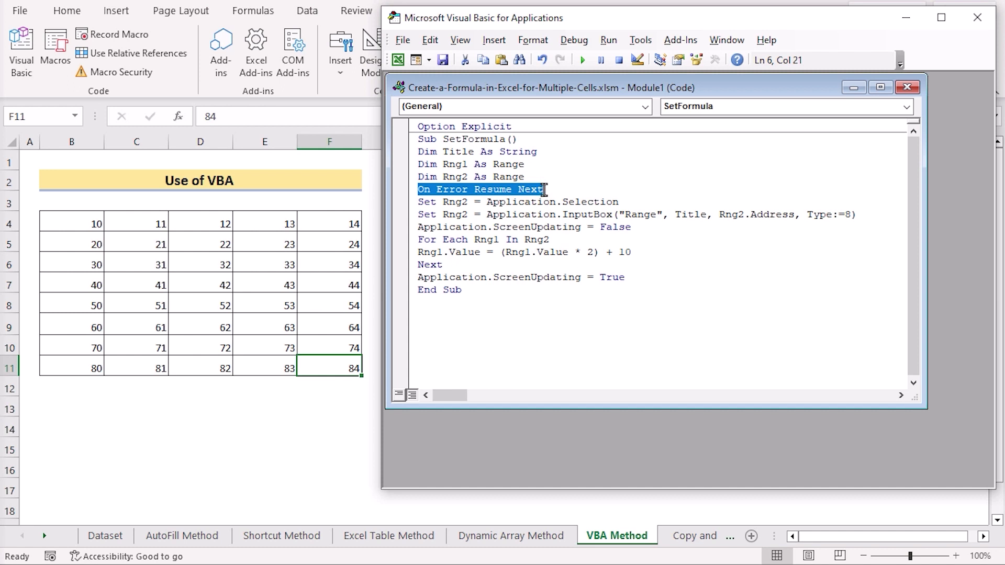
{"action": "left_click", "coordinate": [468, 216]}
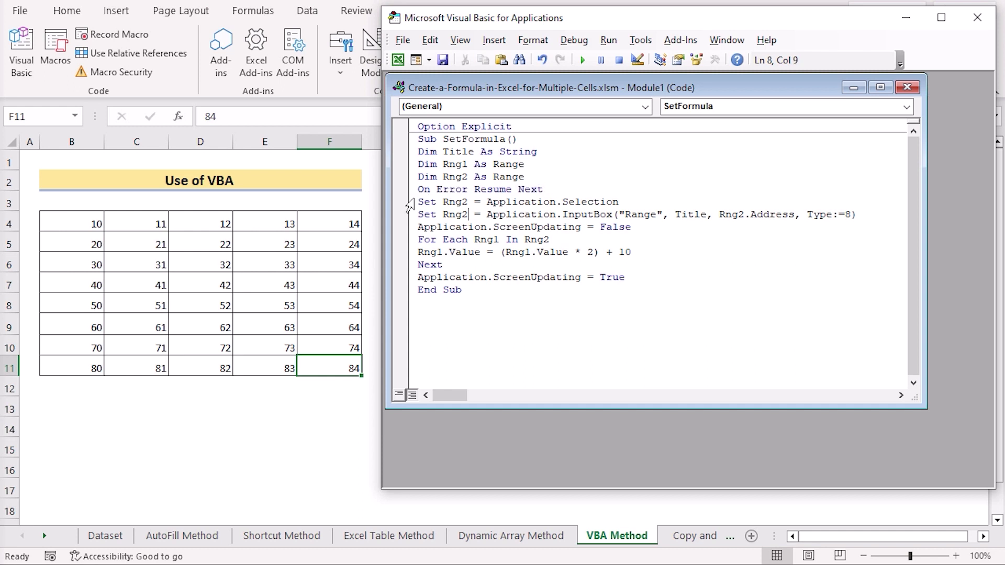
{"action": "left_click_drag", "start_coordinate": [418, 203], "coordinate": [872, 220]}
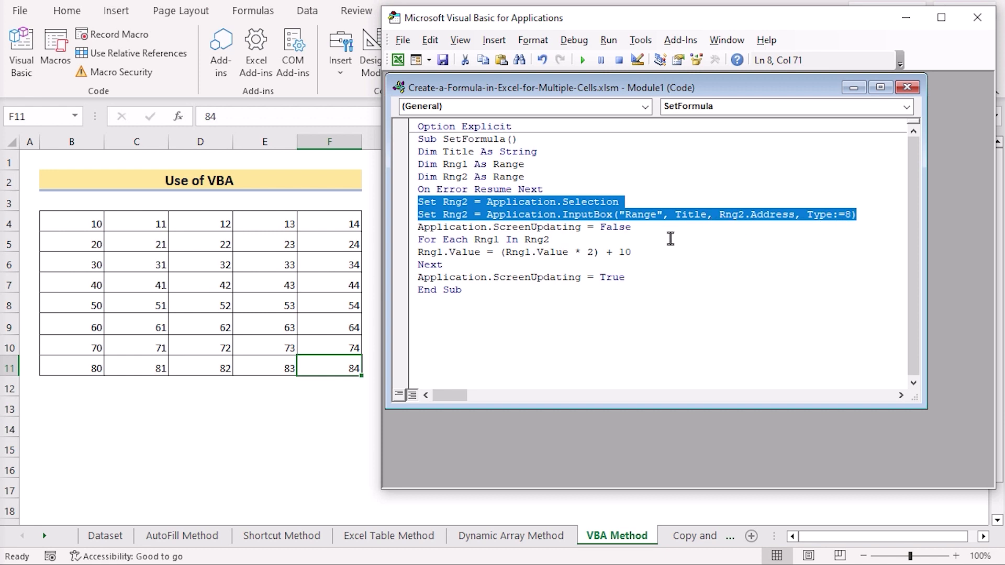
{"action": "left_click_drag", "start_coordinate": [417, 228], "coordinate": [635, 228]}
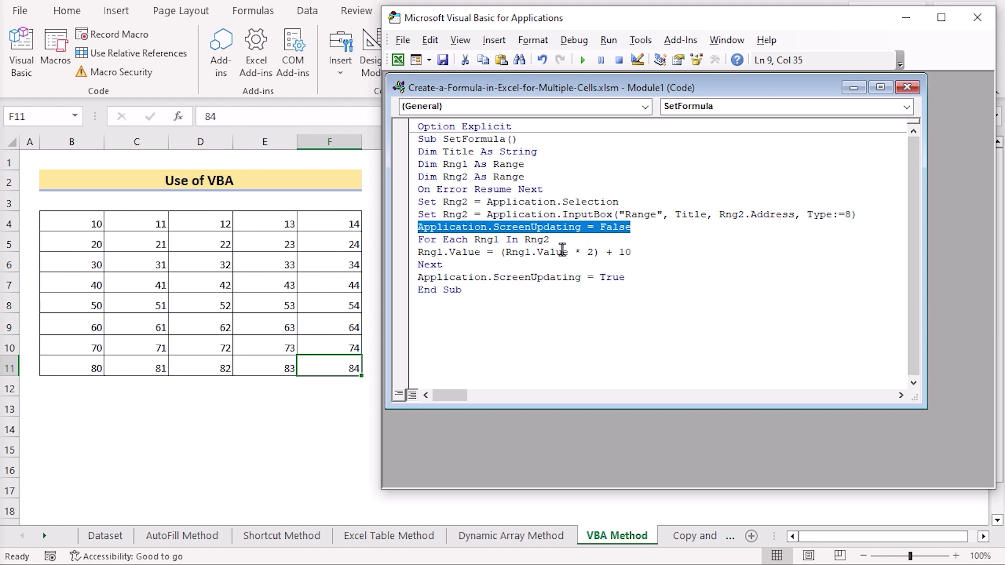
{"action": "left_click_drag", "start_coordinate": [418, 240], "coordinate": [627, 253]}
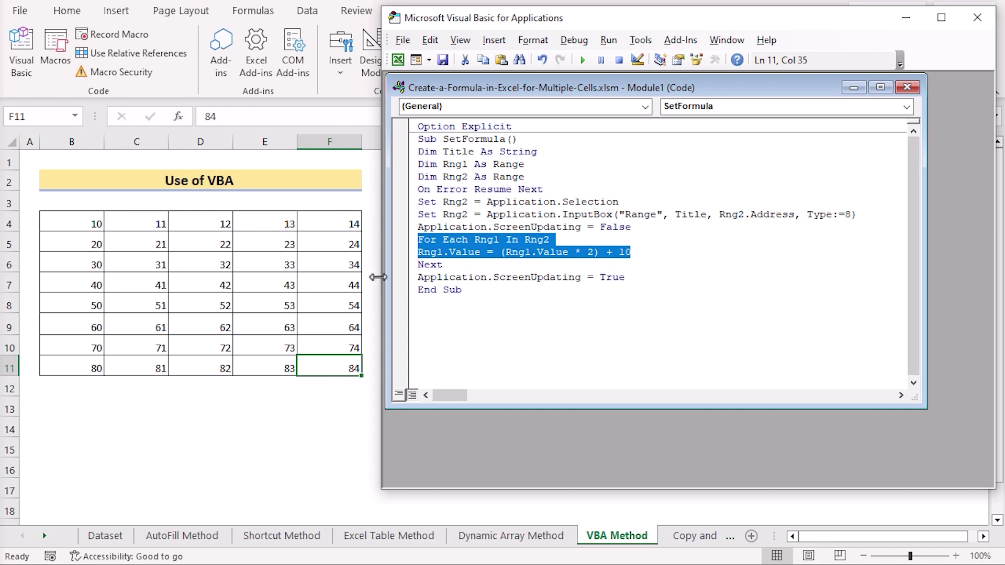
{"action": "left_click_drag", "start_coordinate": [418, 278], "coordinate": [629, 289]}
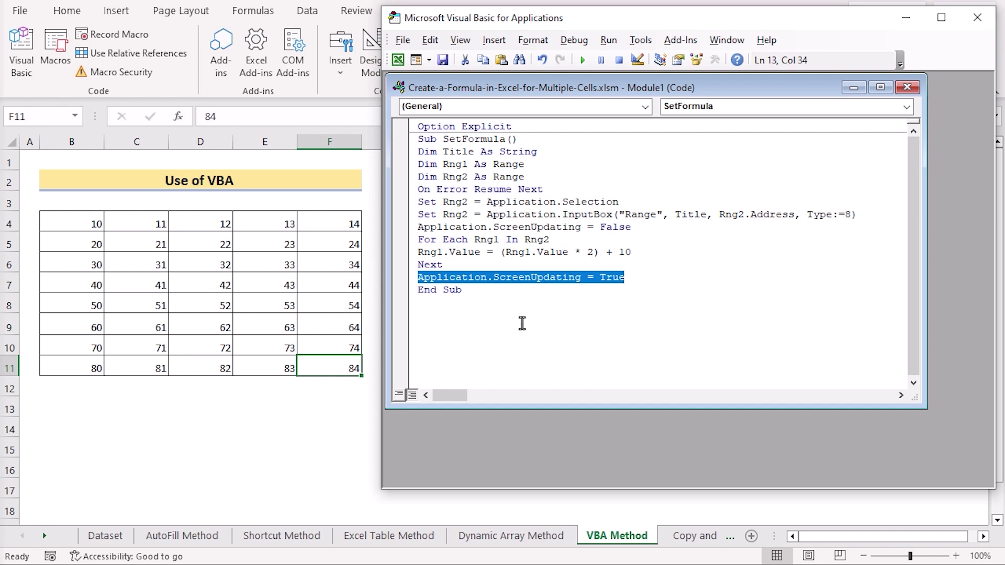
{"action": "left_click", "coordinate": [649, 260]}
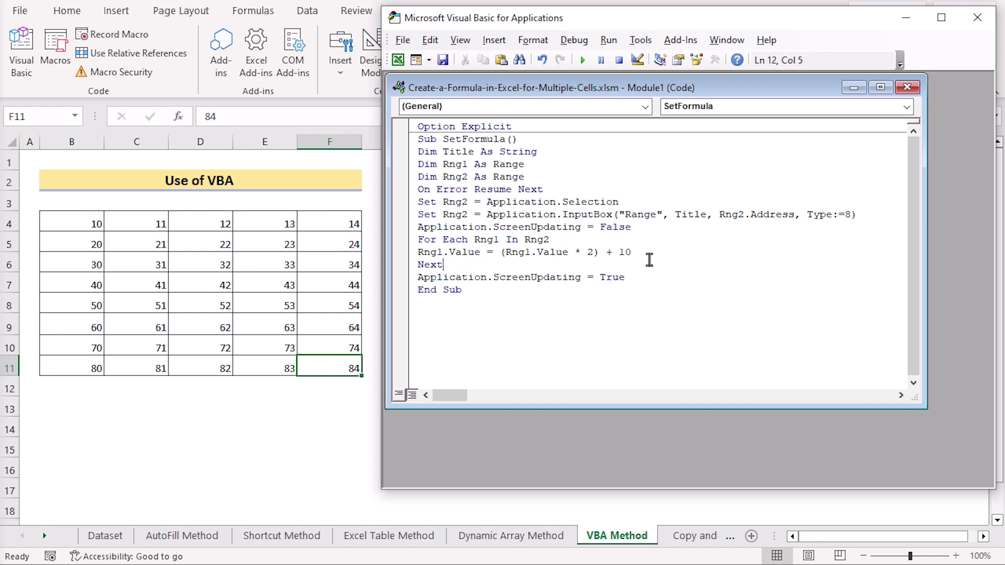
Run the SetFormula macro on range B4:F11 and minimize the VBA editor.
{"action": "left_click", "coordinate": [608, 40]}
{"action": "left_click", "coordinate": [630, 60]}
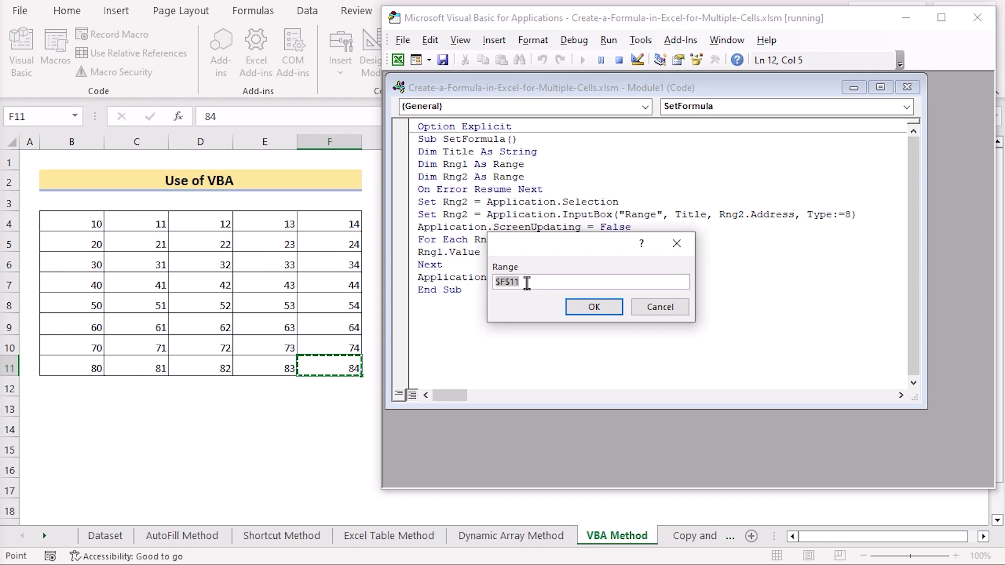
{"action": "left_click_drag", "start_coordinate": [72, 217], "coordinate": [332, 363]}
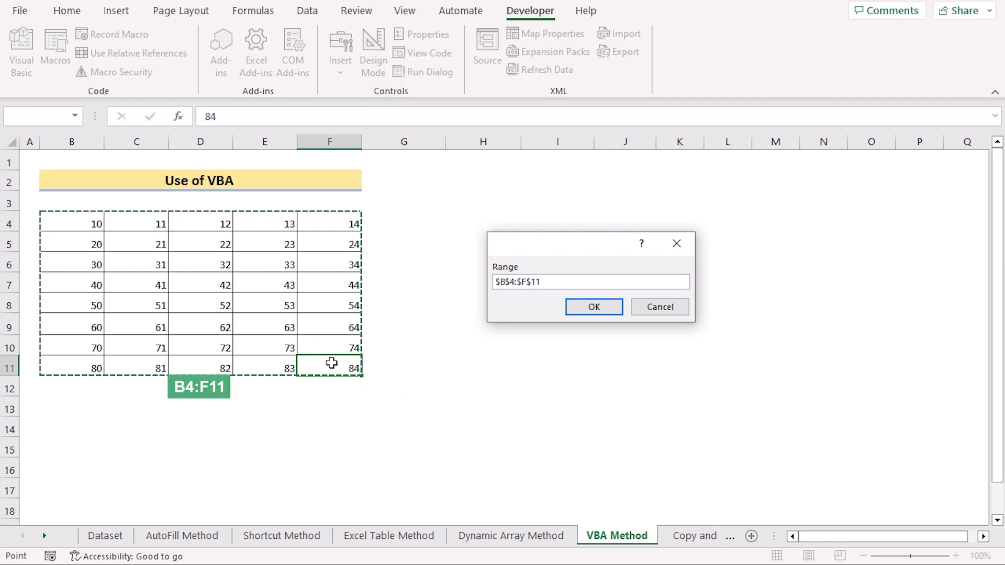
{"action": "left_click", "coordinate": [612, 307]}
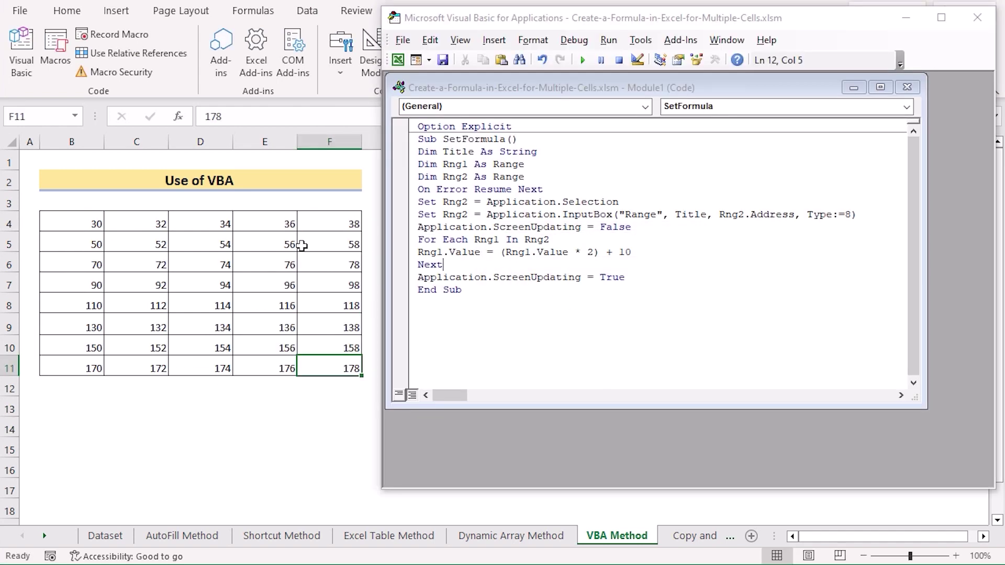
{"action": "left_click", "coordinate": [905, 18]}
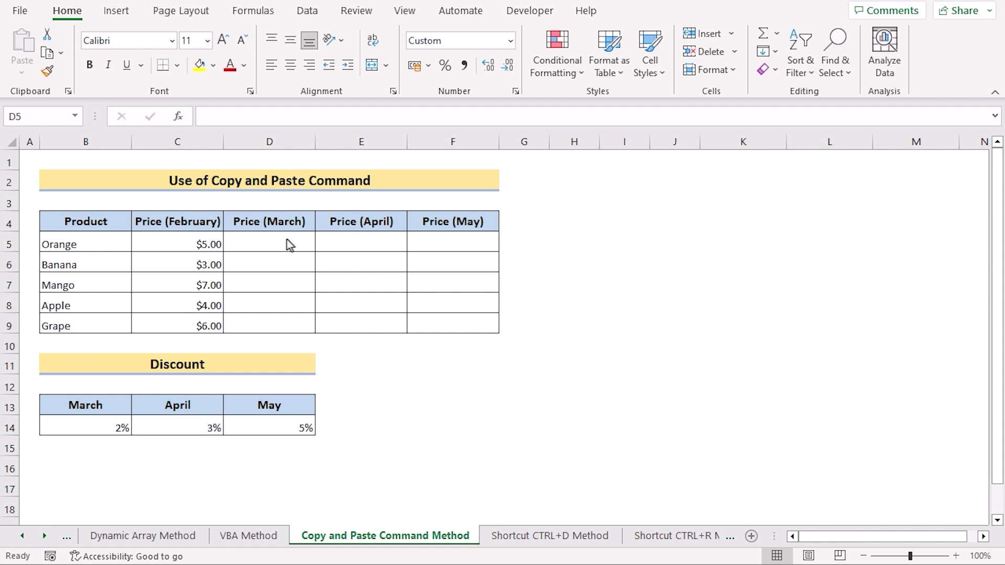
Enter =$C5-$C5*B$14 in D5 for the 2%-discounted March price.
{"action": "double_click", "coordinate": [260, 242]}
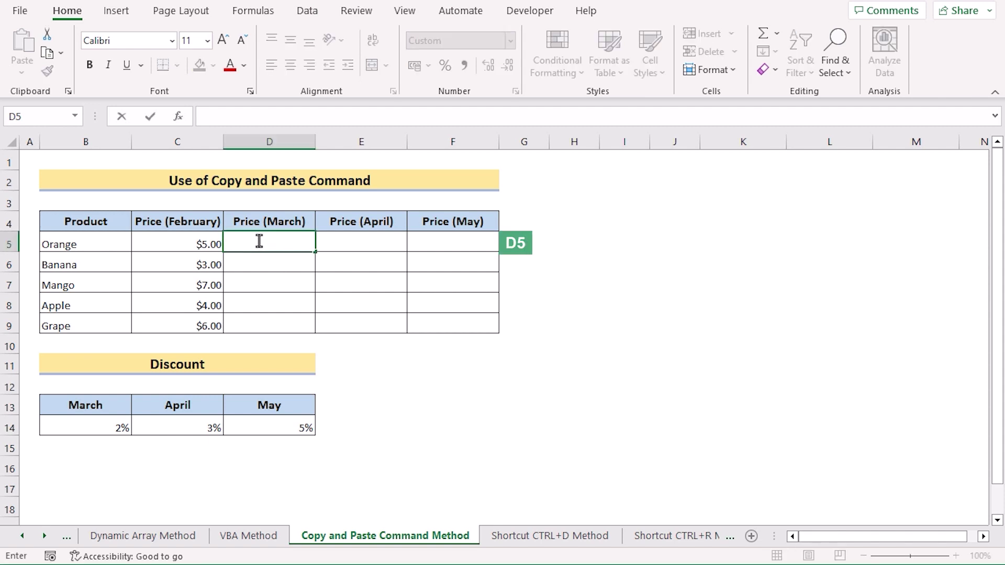
{"action": "type", "text": "="}
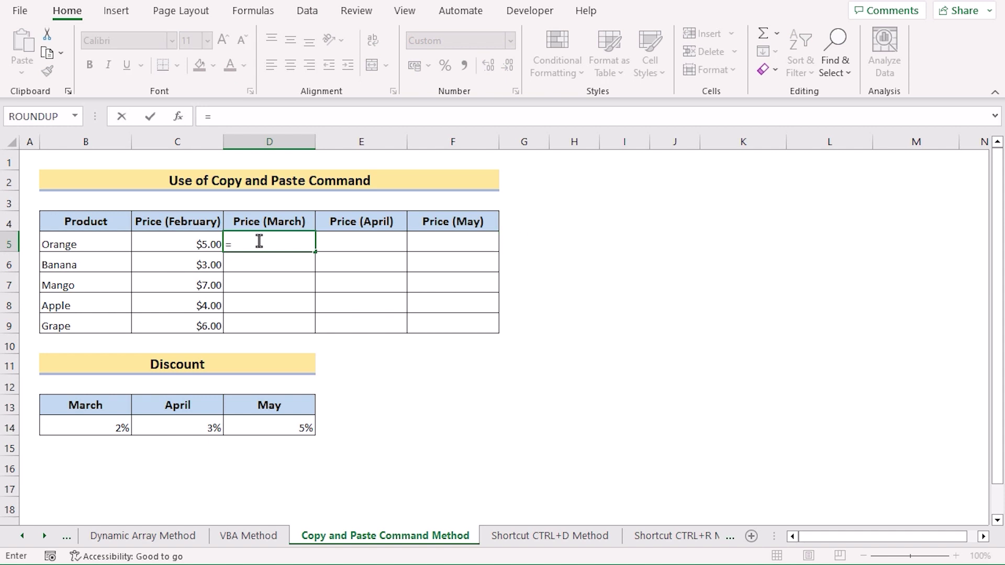
{"action": "left_click", "coordinate": [182, 245]}
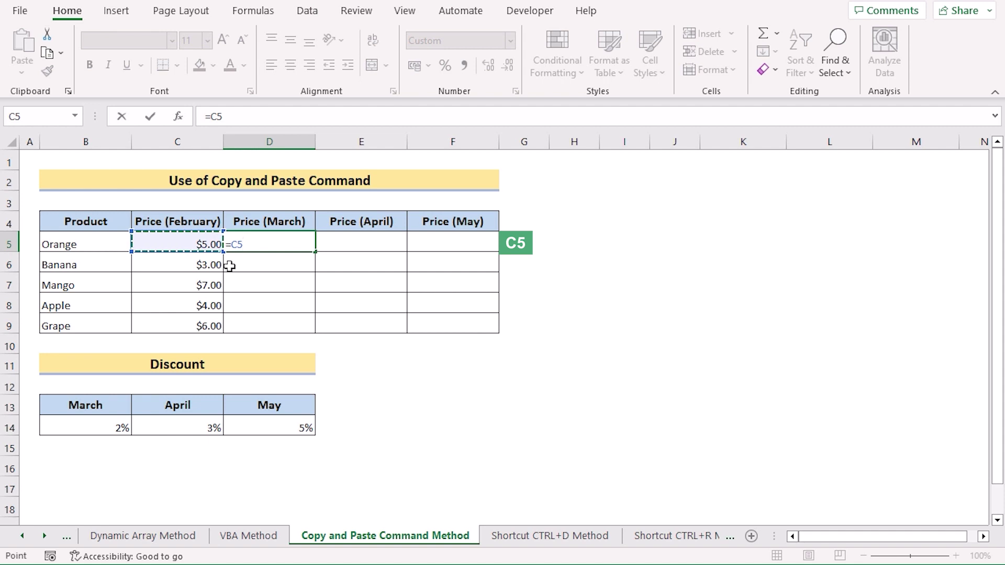
{"action": "key", "text": "F4"}
{"action": "key", "text": "F4"}
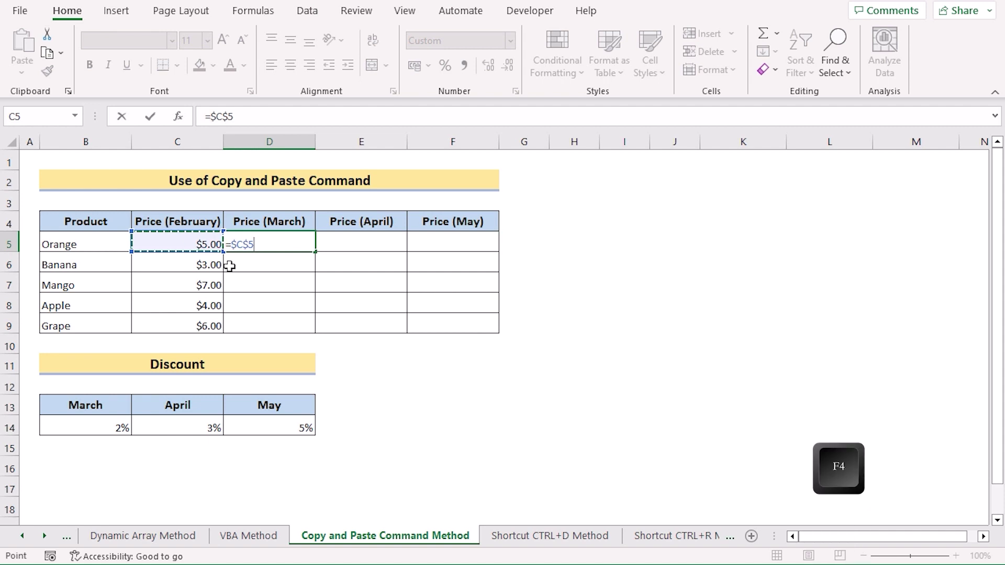
{"action": "key", "text": "F4"}
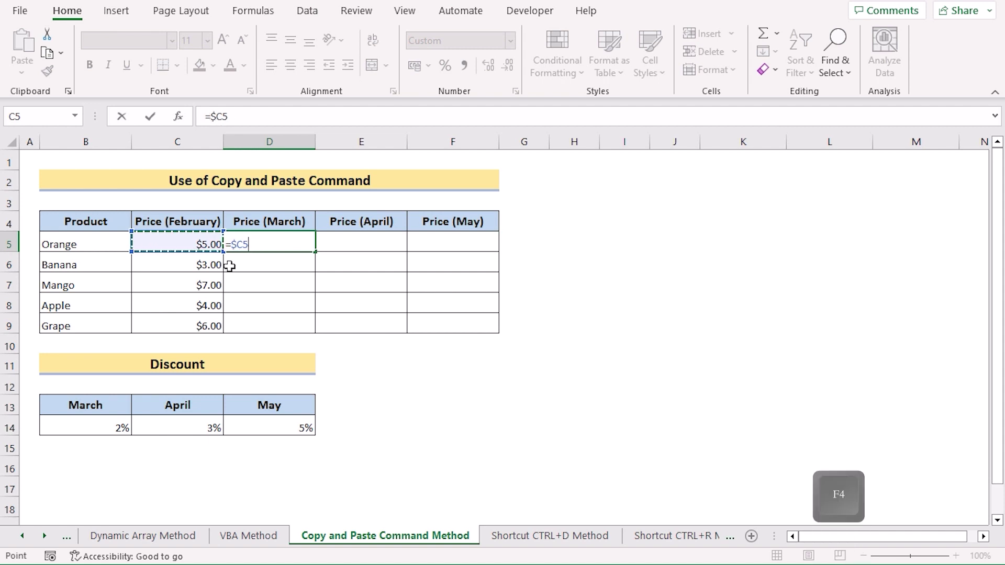
{"action": "type", "text": "-"}
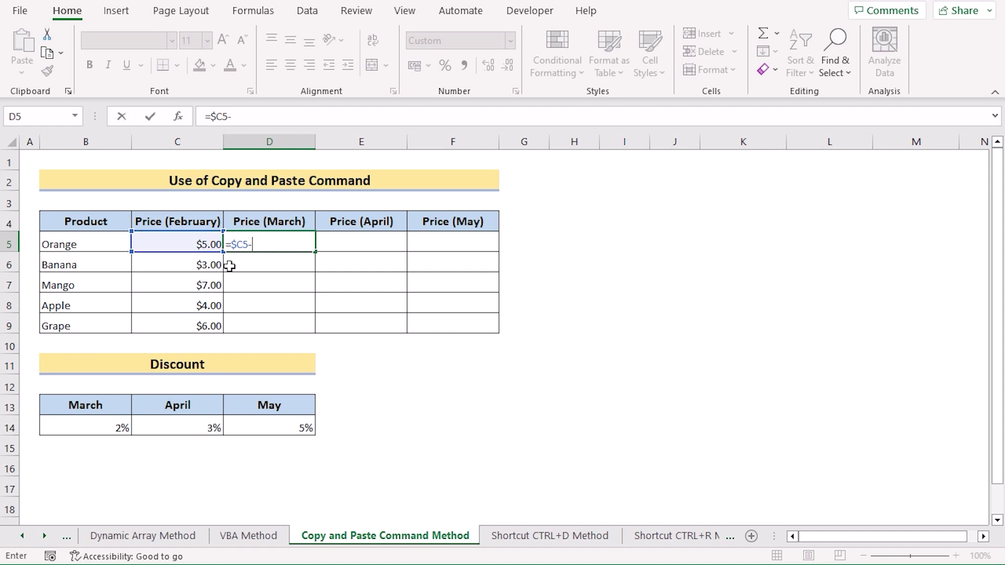
{"action": "left_click", "coordinate": [190, 245]}
{"action": "key", "text": "F4"}
{"action": "key", "text": "F4"}
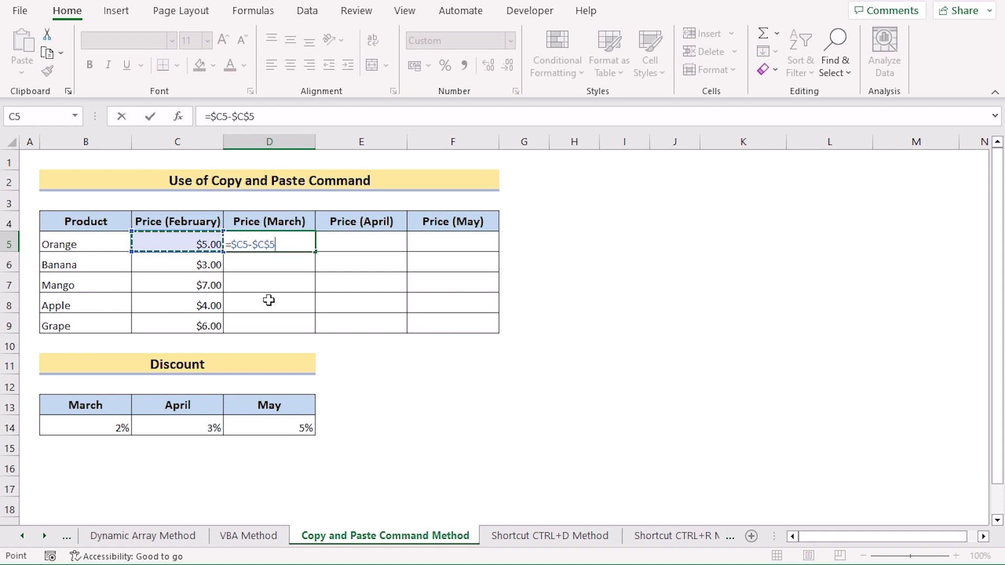
{"action": "key", "text": "F4"}
{"action": "type", "text": "*"}
{"action": "left_click", "coordinate": [102, 428]}
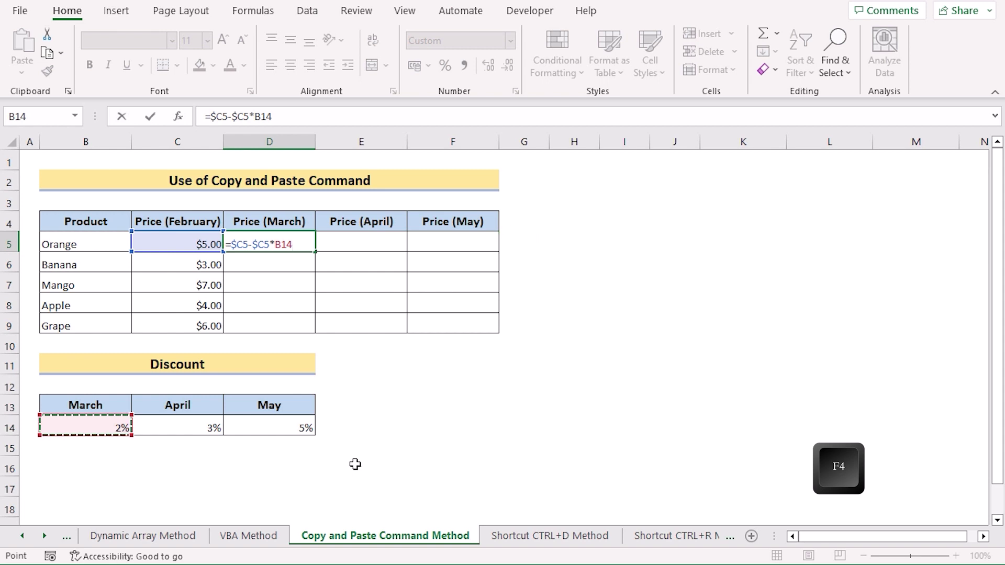
{"action": "key", "text": "F4"}
{"action": "key", "text": "F4"}
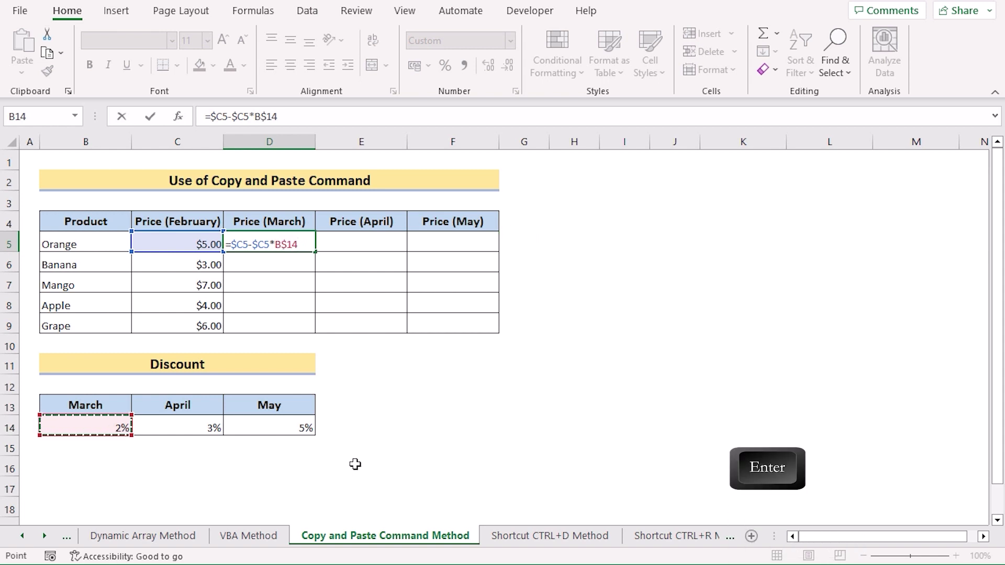
{"action": "key", "text": "Return"}
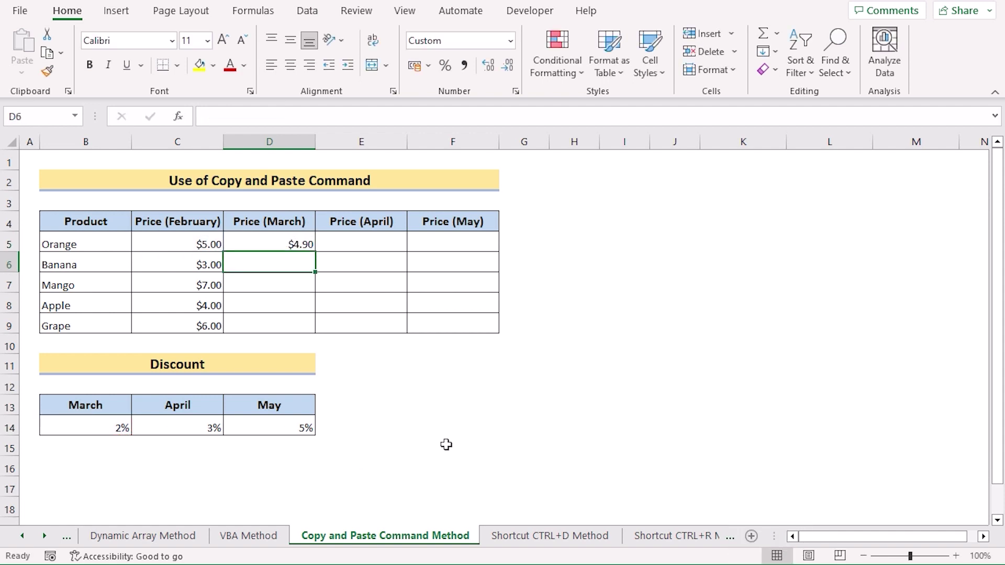
Fill the formula down to D9 and copy D5:D9 into April and May, E5:F9.
{"action": "left_click", "coordinate": [260, 243]}
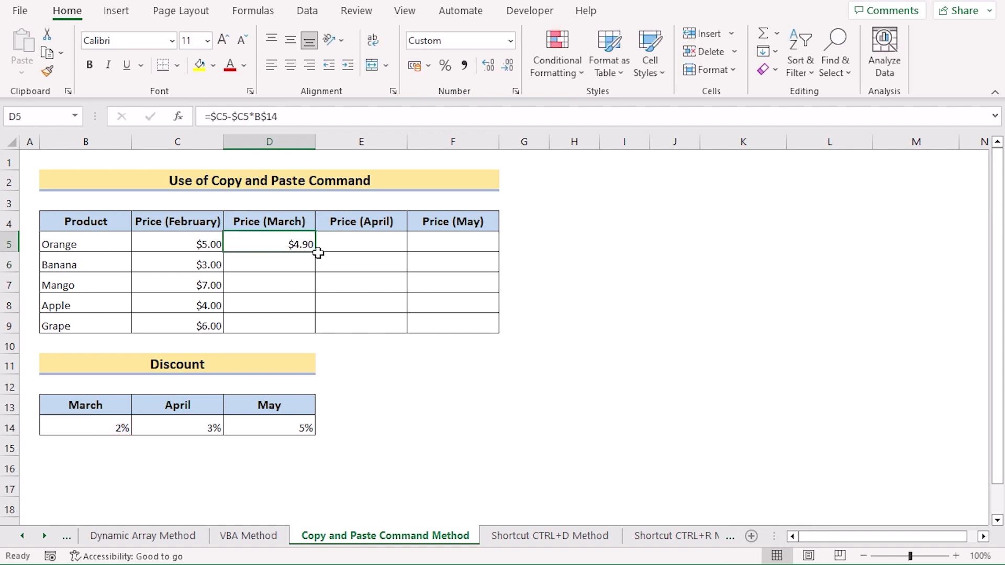
{"action": "left_click_drag", "start_coordinate": [316, 253], "coordinate": [320, 333]}
{"action": "left_click_drag", "start_coordinate": [283, 246], "coordinate": [279, 321]}
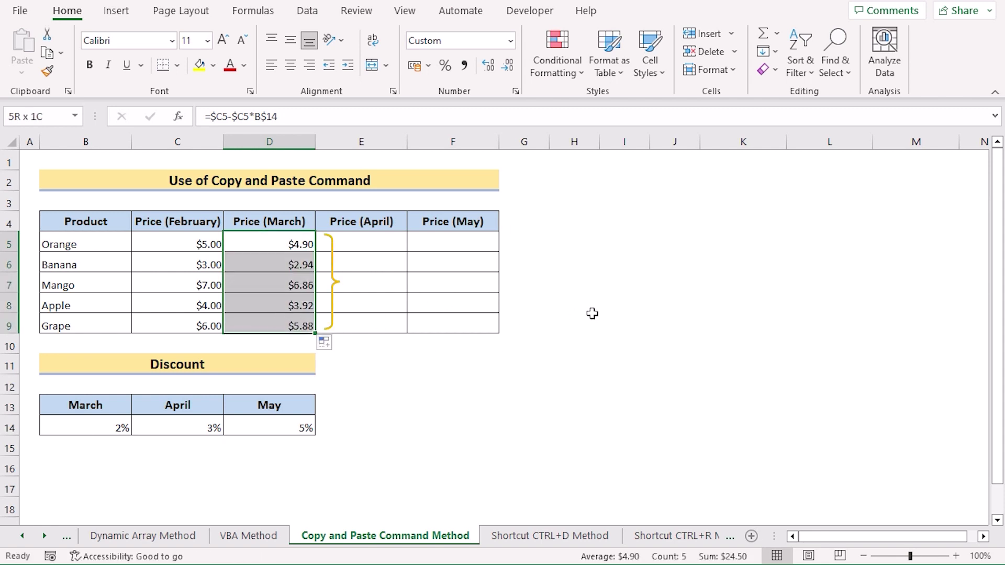
{"action": "key", "text": "ctrl+c"}
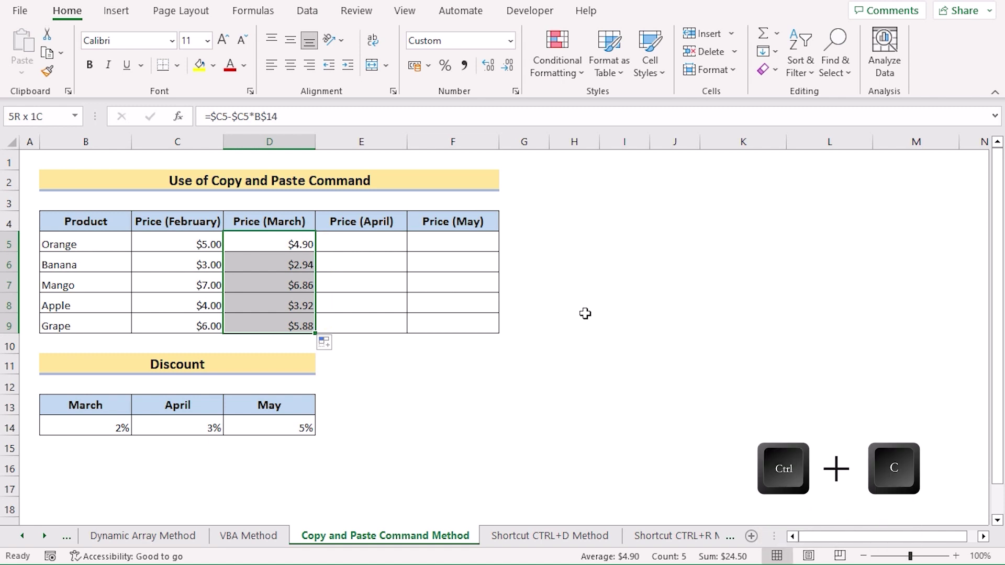
{"action": "left_click", "coordinate": [354, 243]}
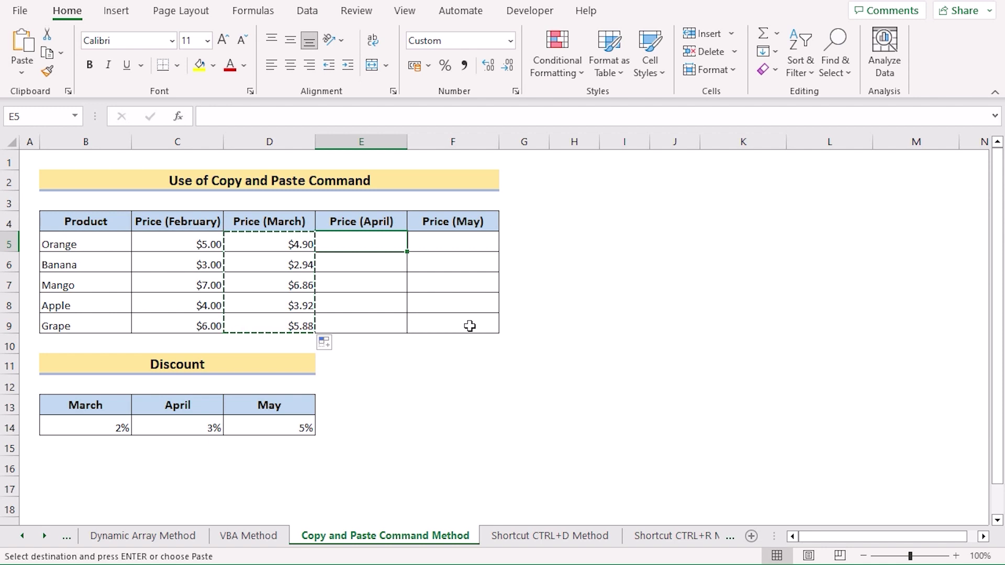
{"action": "left_click", "coordinate": [469, 326], "text": "shift"}
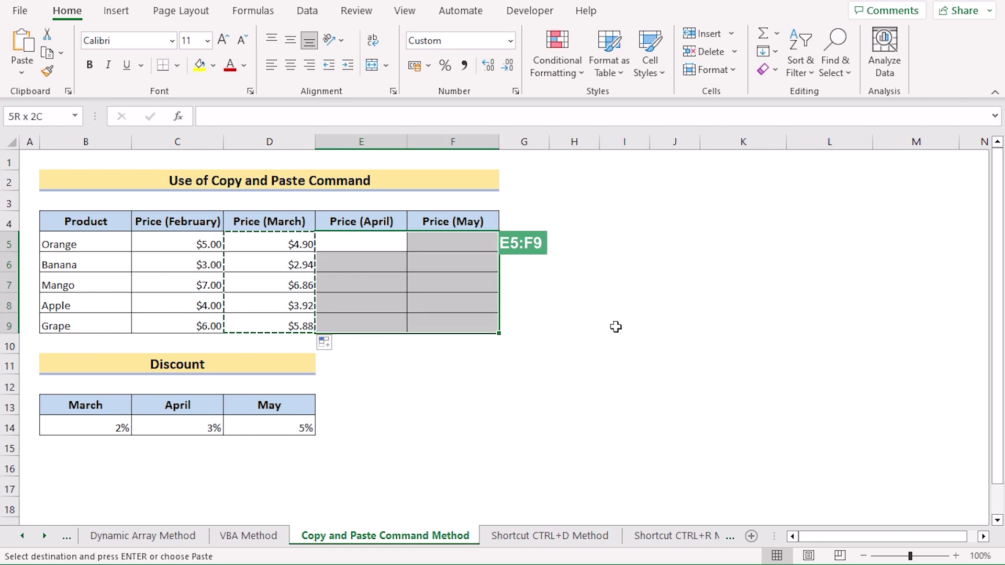
{"action": "key", "text": "ctrl+v"}
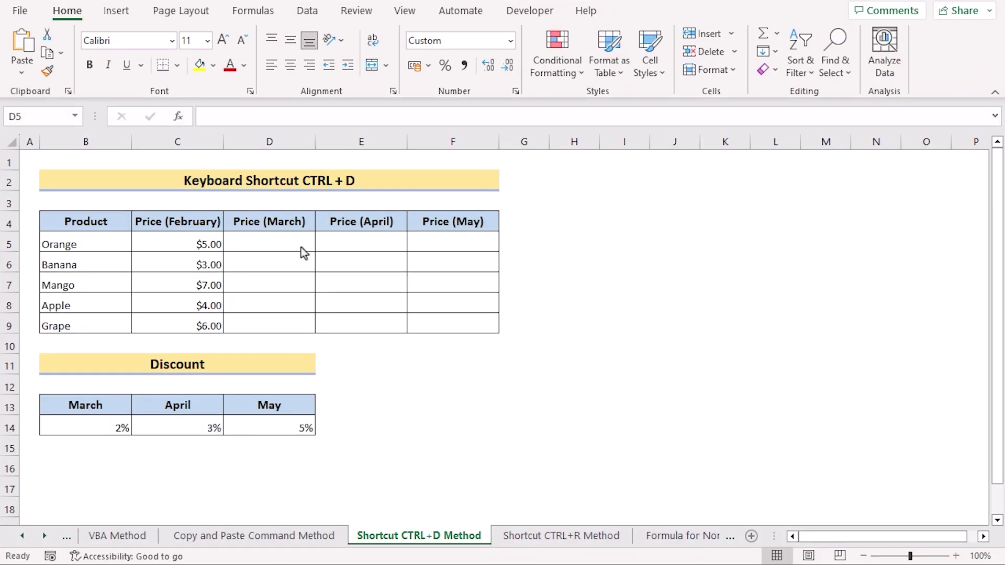
Enter =$C5-$C5*B$14 in D5 and fill it down through D9 with Ctrl+D.
{"action": "double_click", "coordinate": [255, 239]}
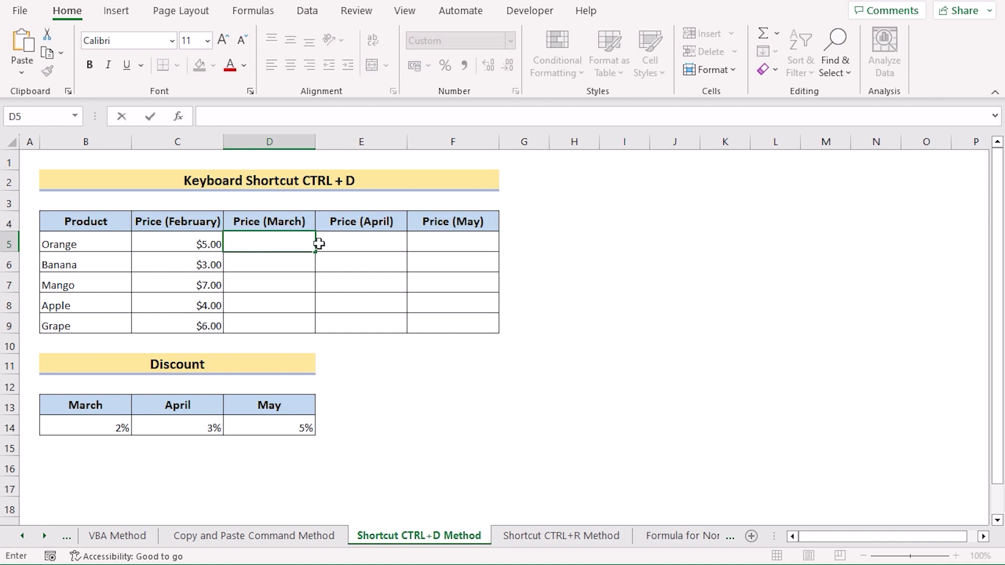
{"action": "type", "text": "=$C5-$C5*B$14"}
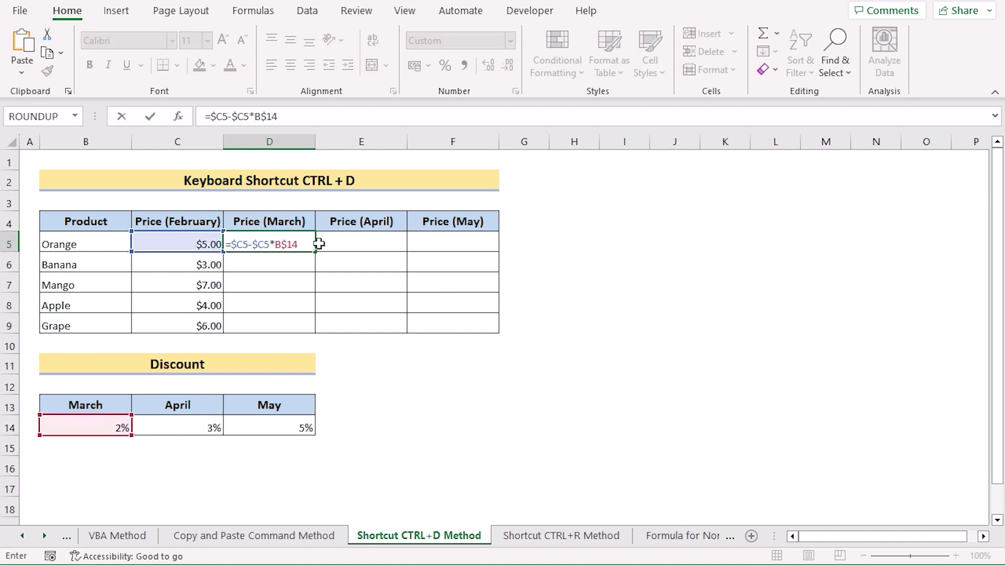
{"action": "key", "text": "Return"}
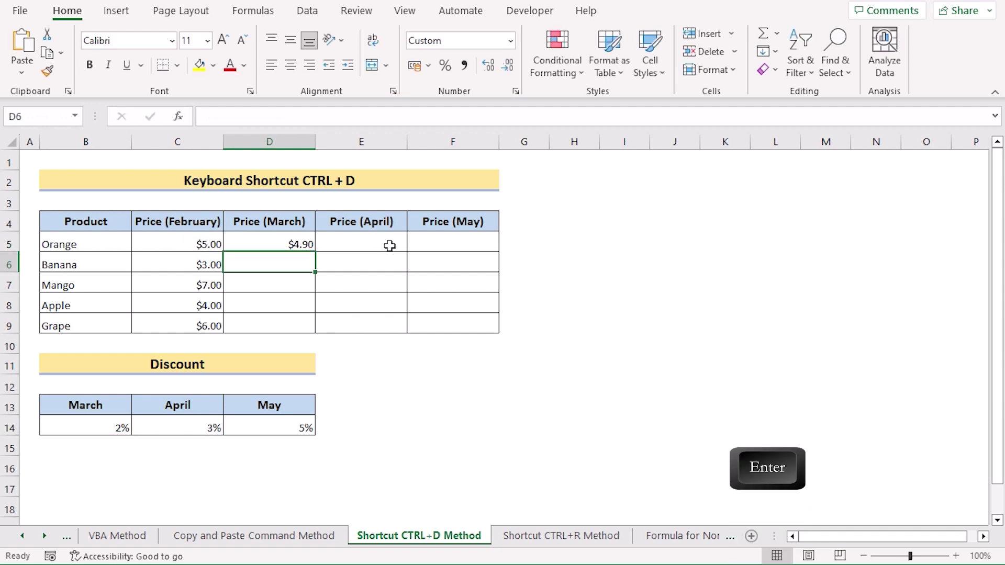
{"action": "left_click", "coordinate": [248, 245]}
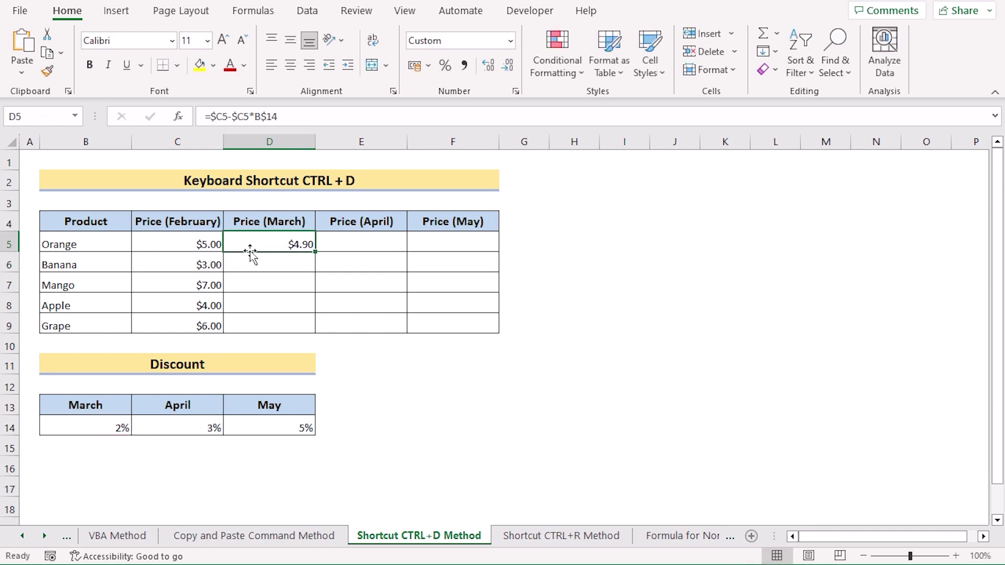
{"action": "left_click", "coordinate": [270, 328], "text": "shift"}
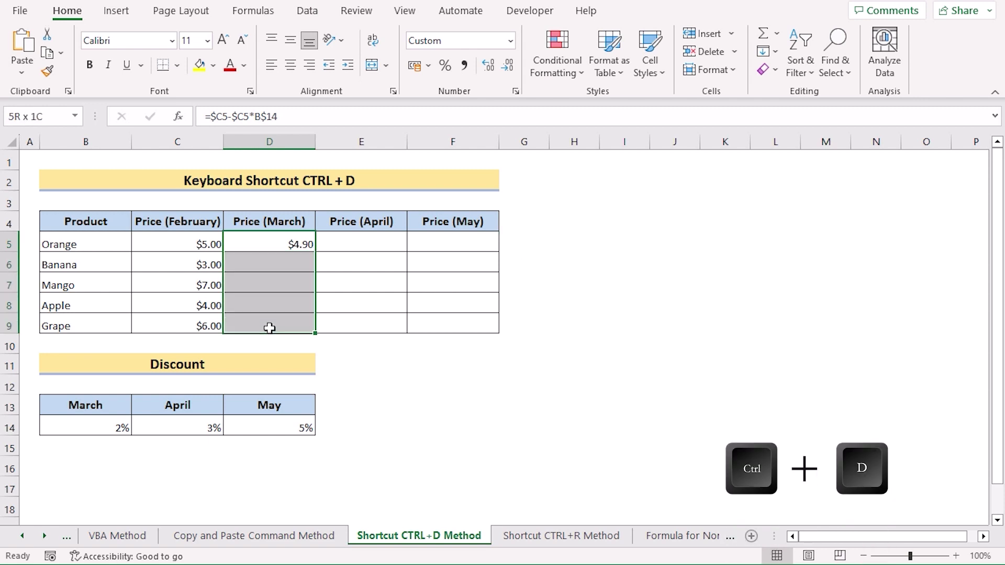
{"action": "key", "text": "ctrl+d"}
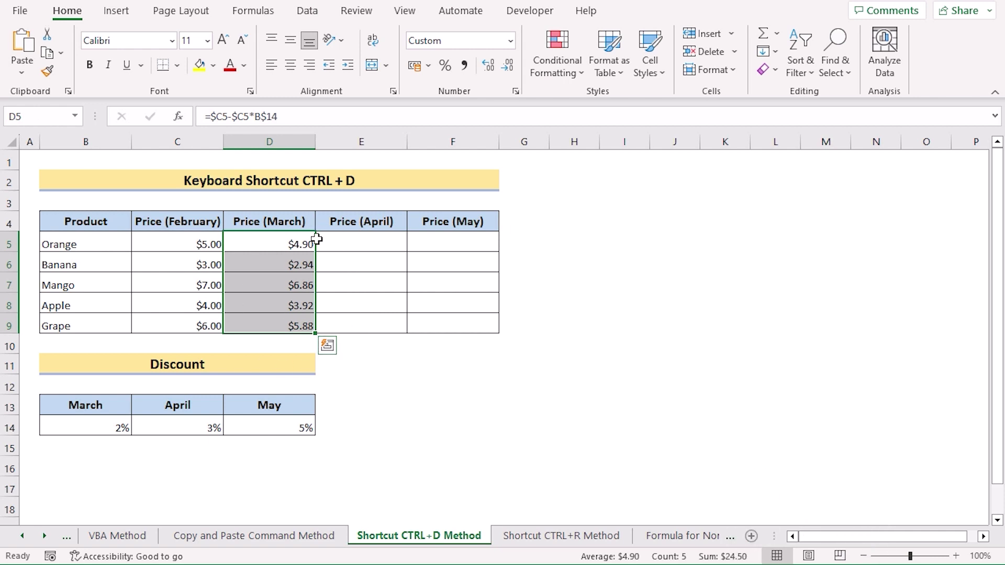
Extend Orange's formula to April and May, then Ctrl+D fill E5:E9 and F5:F9.
{"action": "left_click", "coordinate": [308, 246]}
{"action": "left_click_drag", "start_coordinate": [316, 251], "coordinate": [466, 257]}
{"action": "left_click", "coordinate": [386, 244]}
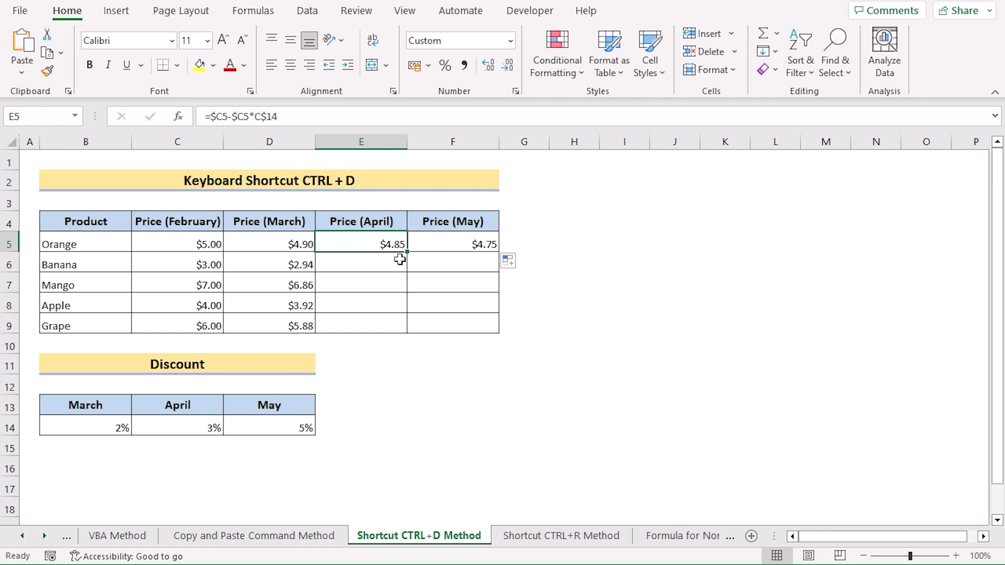
{"action": "left_click", "coordinate": [376, 324], "text": "shift"}
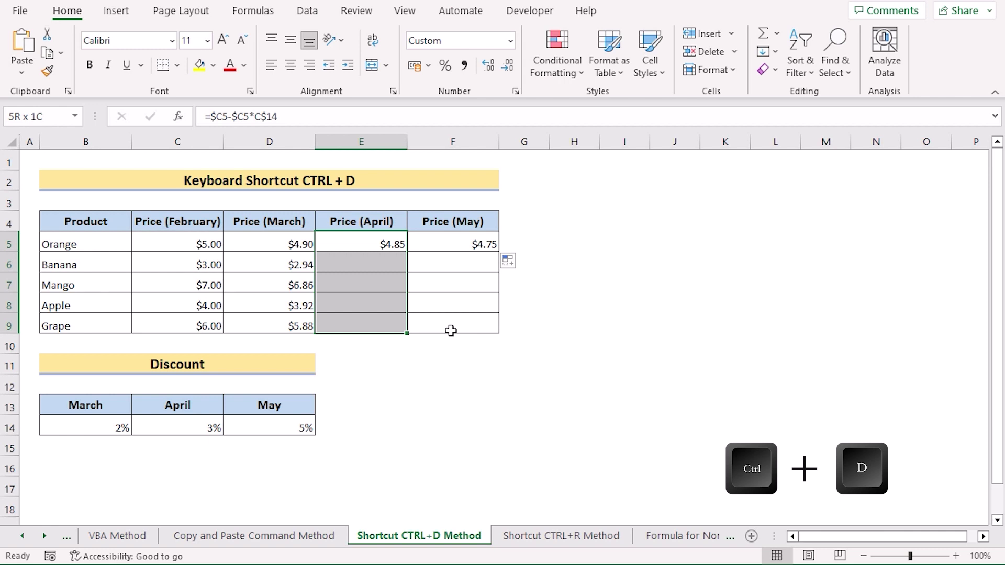
{"action": "key", "text": "ctrl+d"}
{"action": "left_click", "coordinate": [457, 244]}
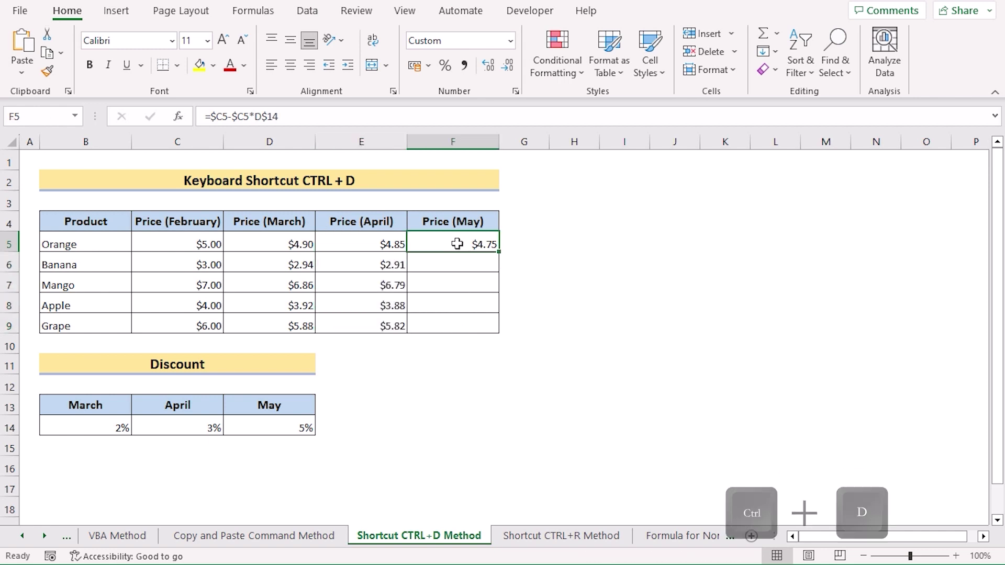
{"action": "left_click", "coordinate": [467, 325], "text": "shift"}
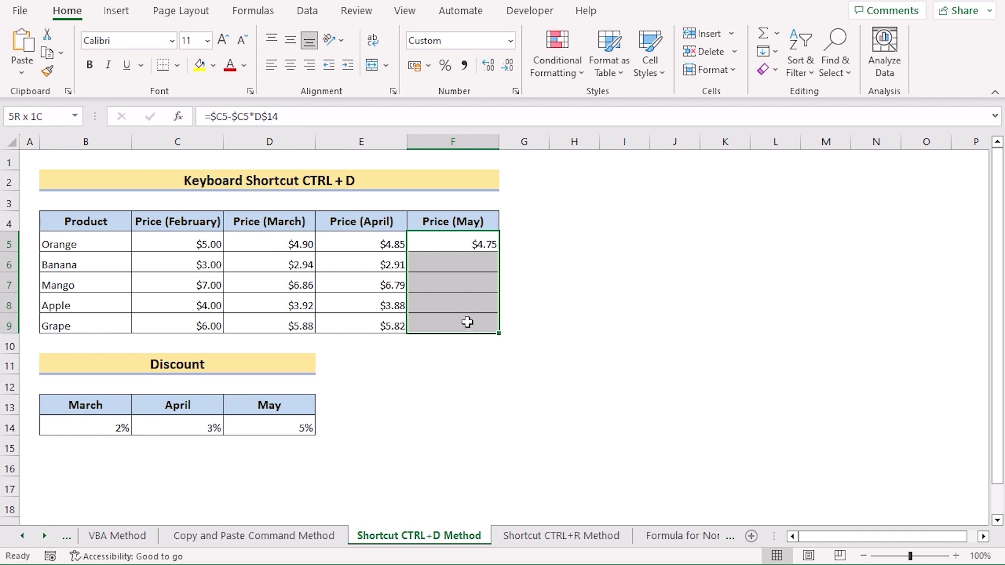
{"action": "key", "text": "ctrl+d"}
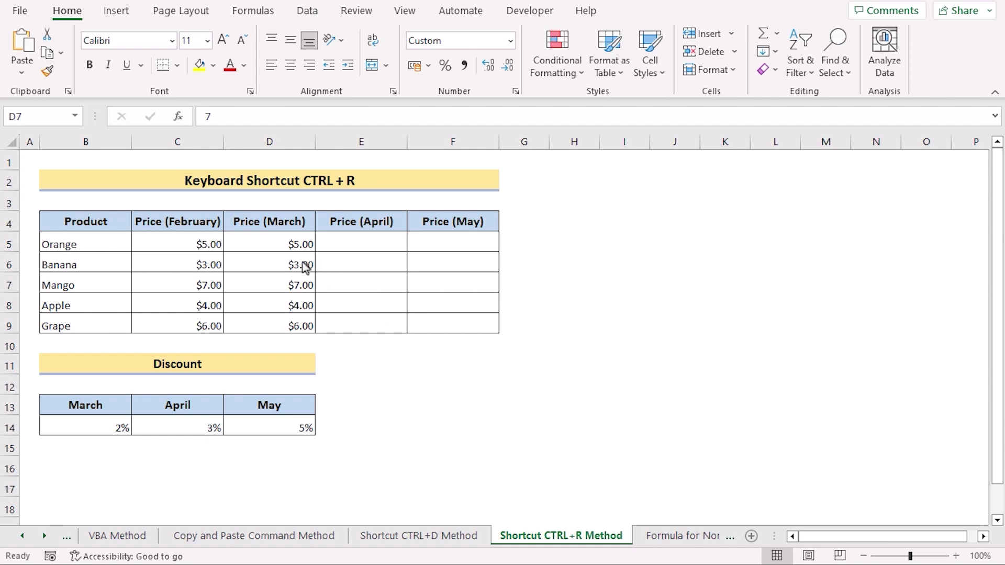
Fill E5:E9 from March, then F5:F9 from April, using Ctrl+R.
{"action": "left_click", "coordinate": [352, 243]}
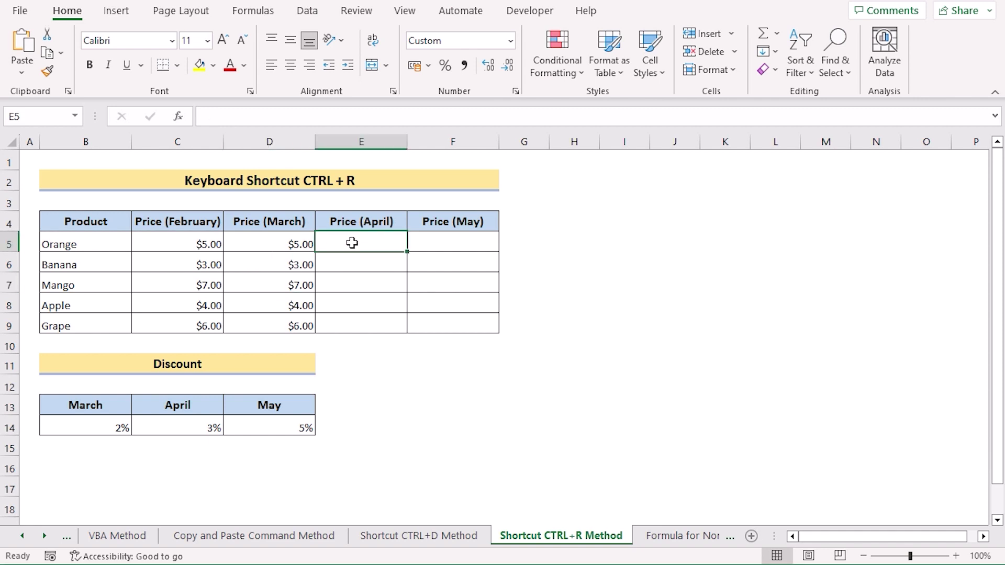
{"action": "left_click", "coordinate": [354, 325], "text": "shift"}
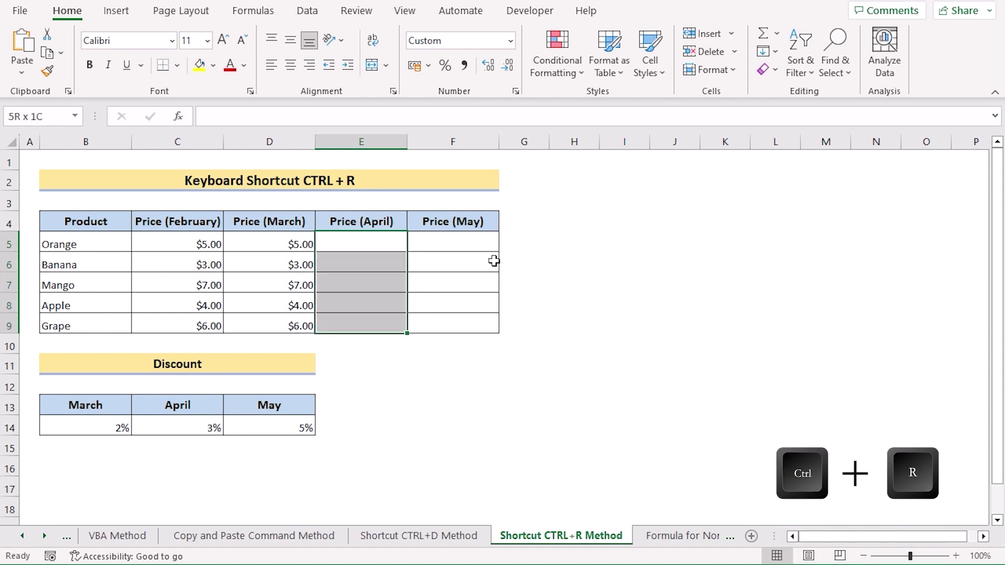
{"action": "key", "text": "ctrl+r"}
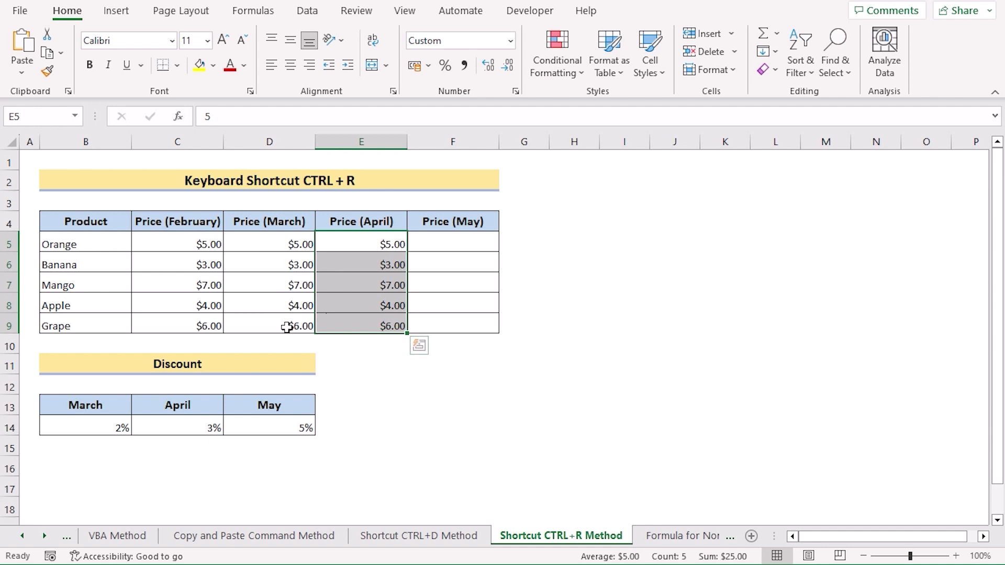
{"action": "left_click_drag", "start_coordinate": [432, 243], "coordinate": [455, 325]}
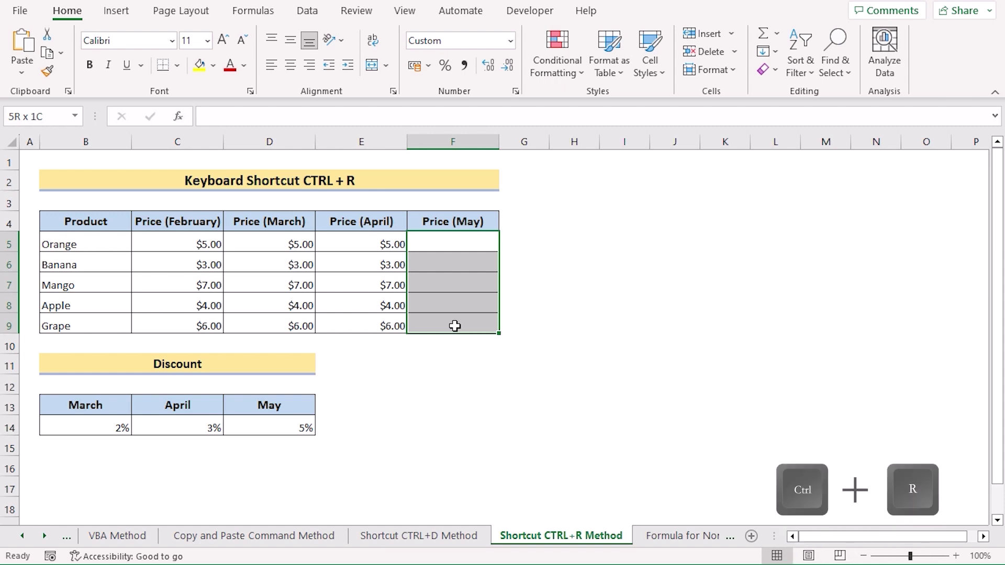
{"action": "left_click_drag", "start_coordinate": [455, 326], "coordinate": [456, 320]}
{"action": "key", "text": "ctrl+r"}
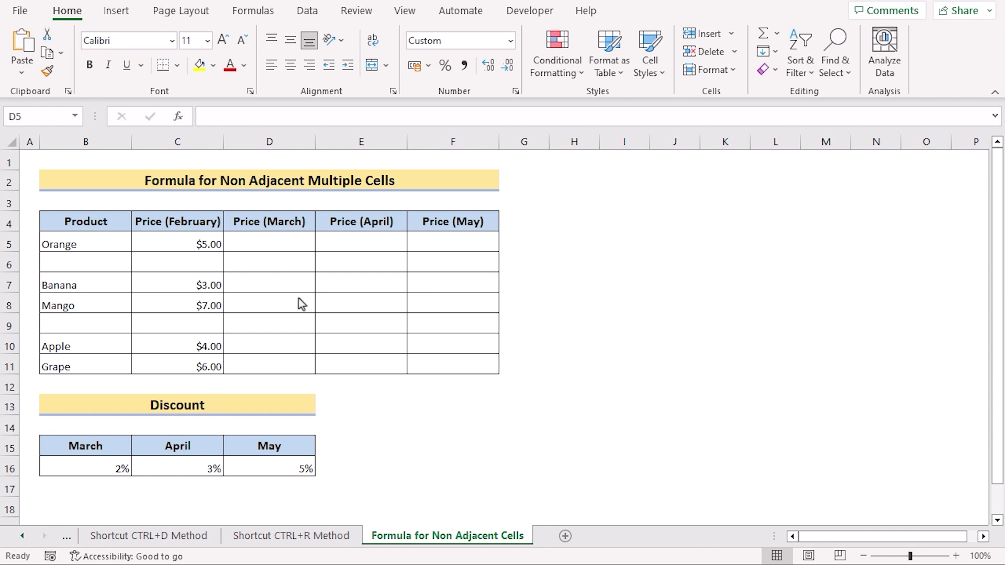
Enter =$C5-$C5*B$16 in D5, showing $4.90, and copy the cell.
{"action": "double_click", "coordinate": [254, 239]}
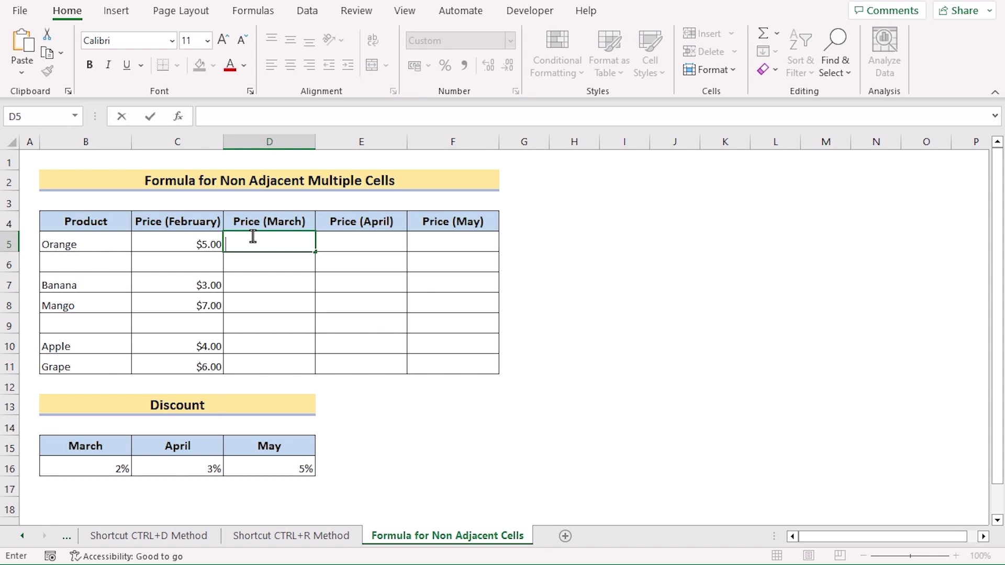
{"action": "type", "text": "=$C5-$C5*B$16"}
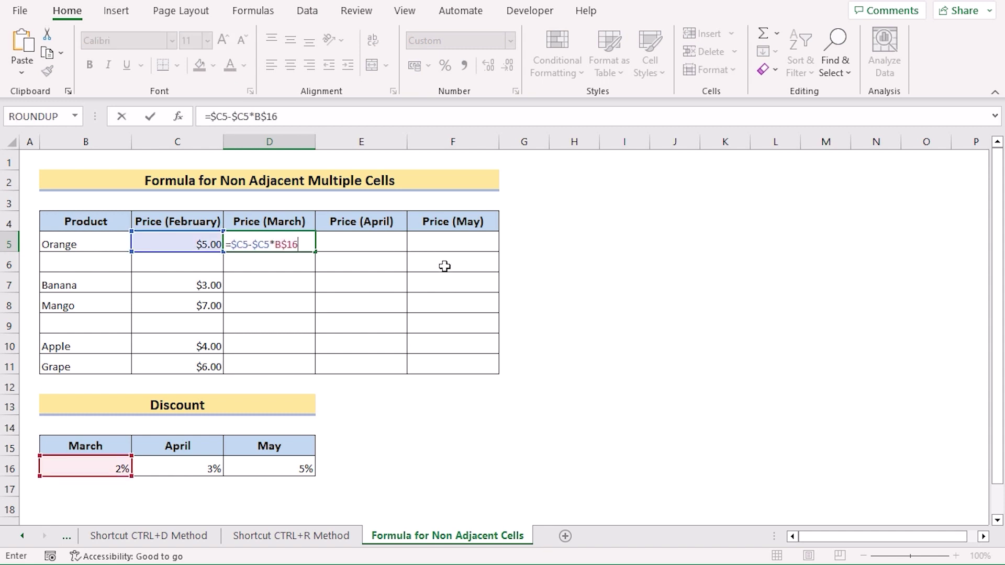
{"action": "key", "text": "Return"}
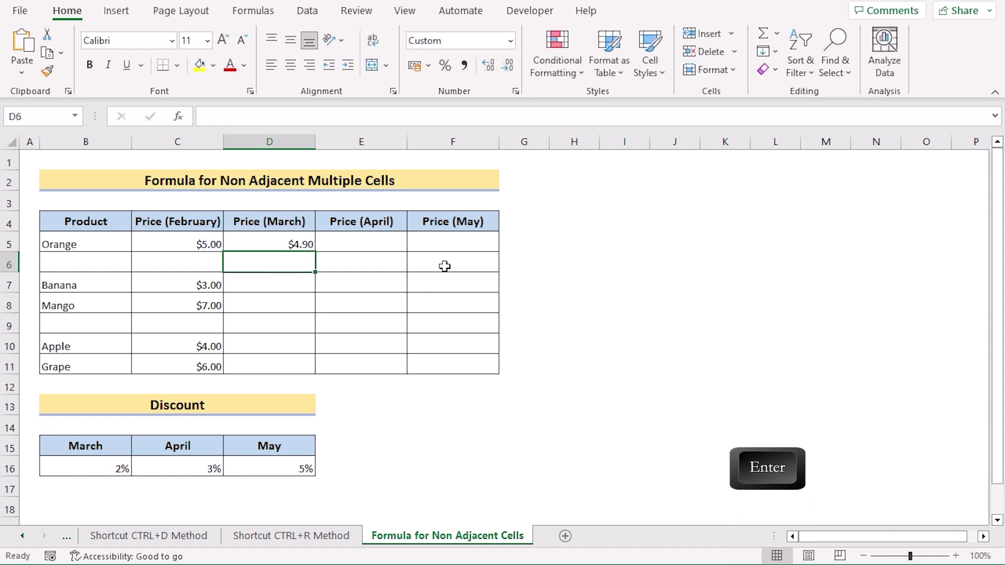
{"action": "left_click", "coordinate": [271, 248]}
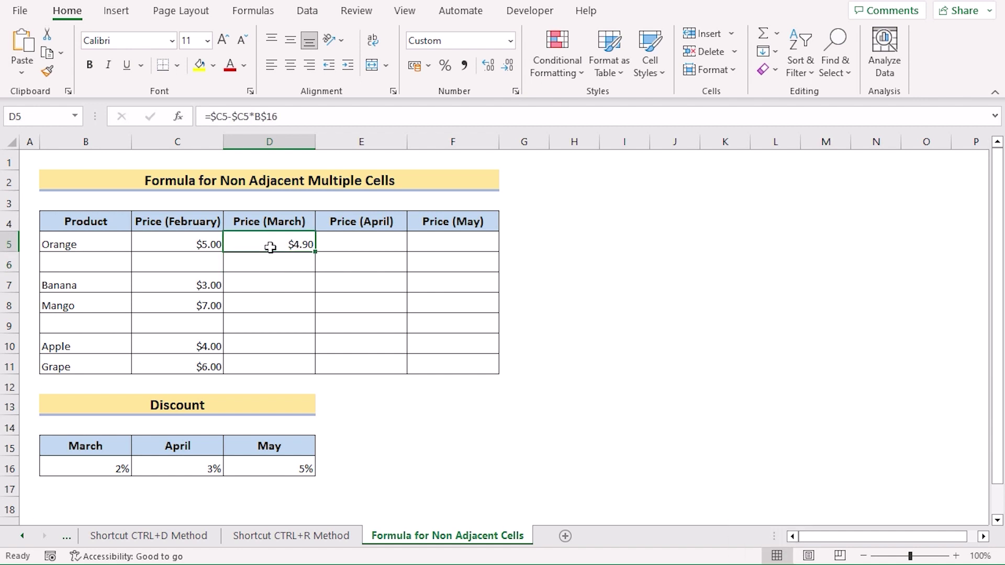
{"action": "key", "text": "ctrl+c"}
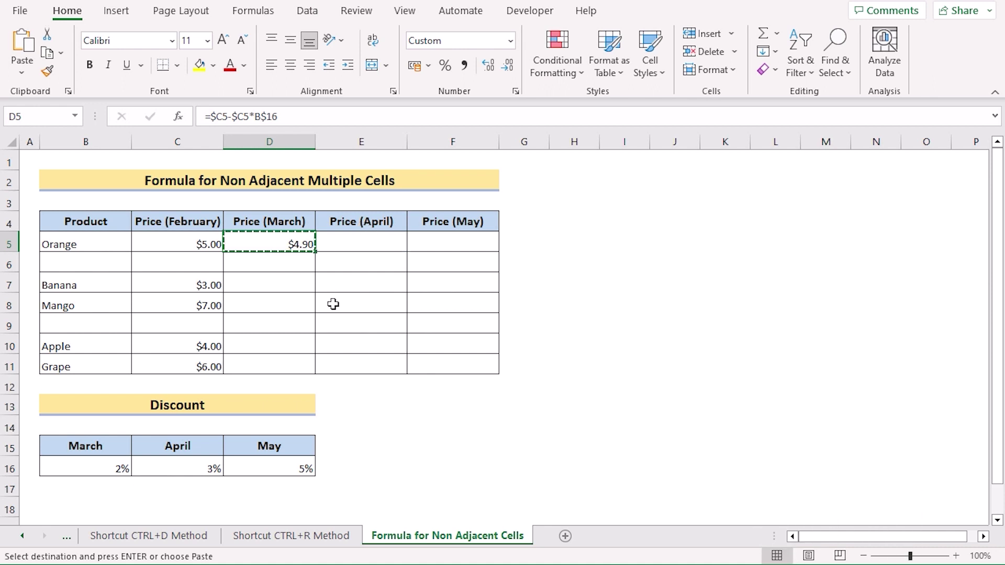
Select all 15 product-row cells in columns D, E and F, skipping blank rows, and paste the discount formula.
{"action": "key", "text": "ctrl"}
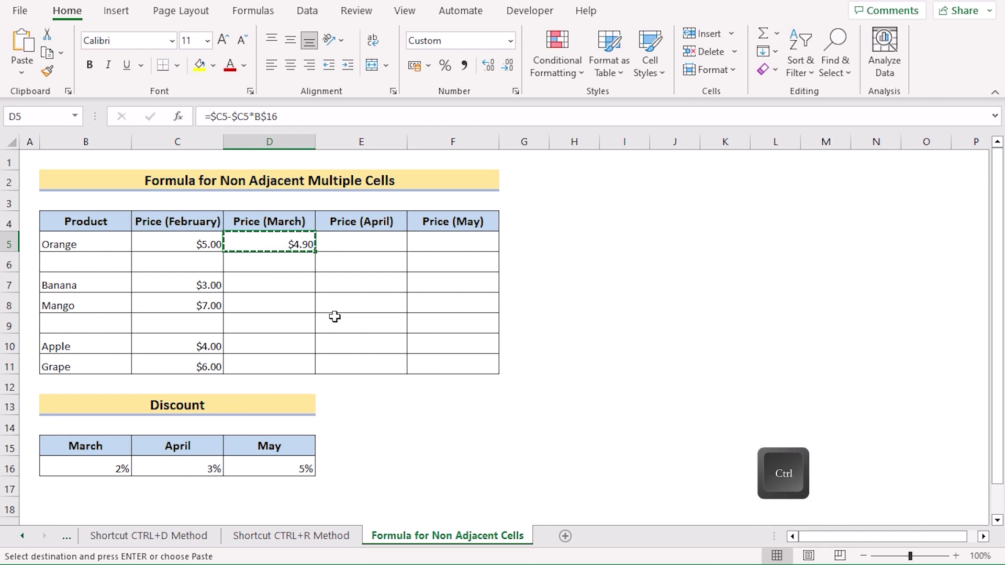
{"action": "left_click", "coordinate": [268, 285], "text": "ctrl"}
{"action": "left_click", "coordinate": [267, 300], "text": "ctrl"}
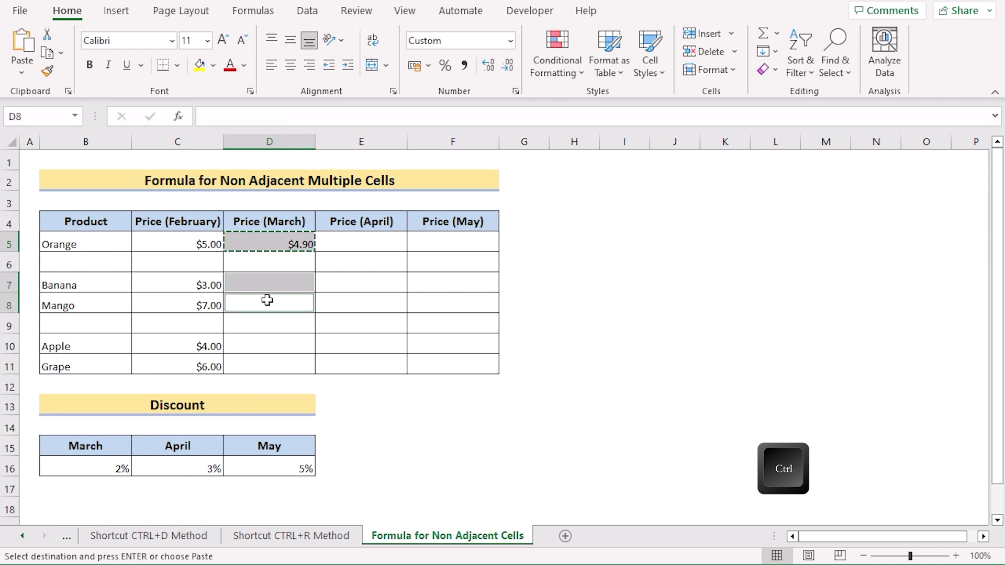
{"action": "left_click", "coordinate": [273, 346], "text": "ctrl"}
{"action": "left_click", "coordinate": [275, 358], "text": "ctrl"}
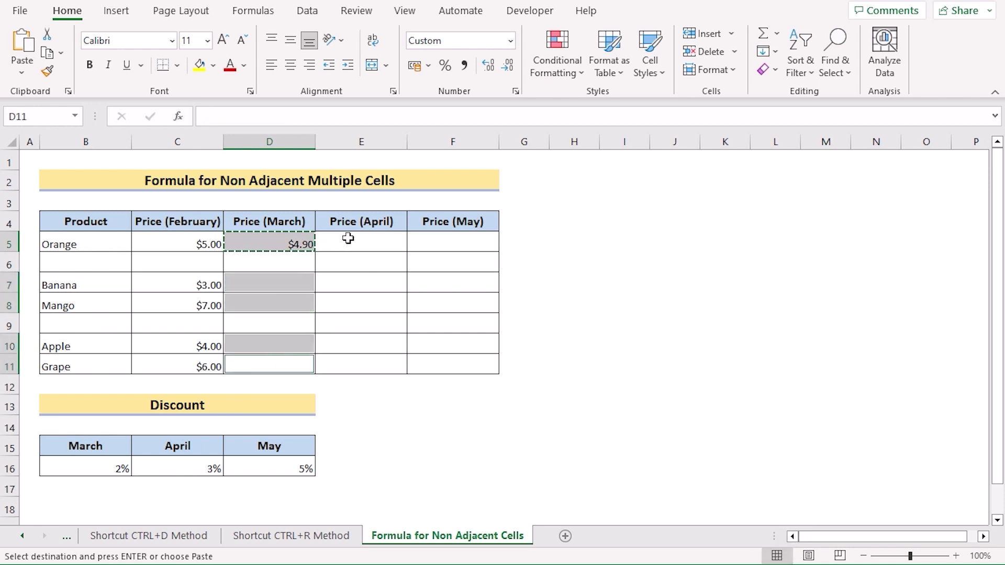
{"action": "left_click", "coordinate": [348, 239], "text": "ctrl"}
{"action": "left_click", "coordinate": [354, 283], "text": "ctrl"}
{"action": "left_click", "coordinate": [356, 303], "text": "ctrl"}
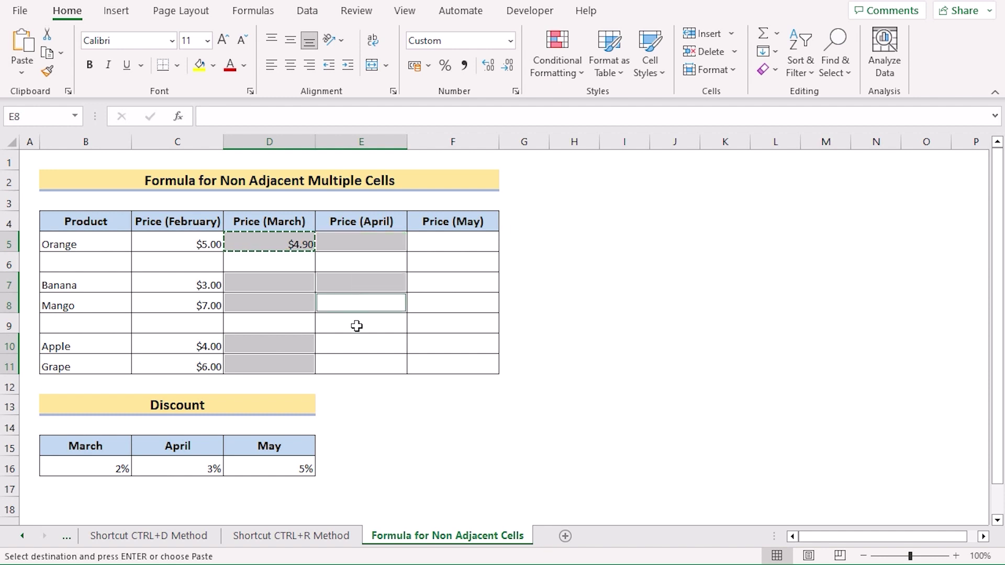
{"action": "left_click", "coordinate": [358, 341], "text": "ctrl"}
{"action": "left_click", "coordinate": [366, 362], "text": "ctrl"}
{"action": "left_click", "coordinate": [442, 238], "text": "ctrl"}
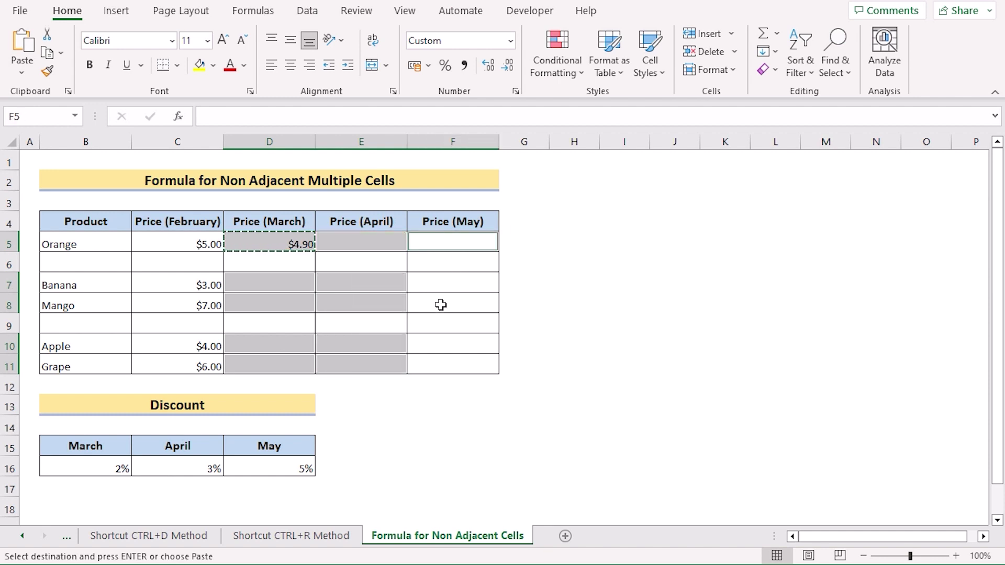
{"action": "left_click", "coordinate": [436, 287], "text": "ctrl"}
{"action": "left_click", "coordinate": [438, 309], "text": "ctrl"}
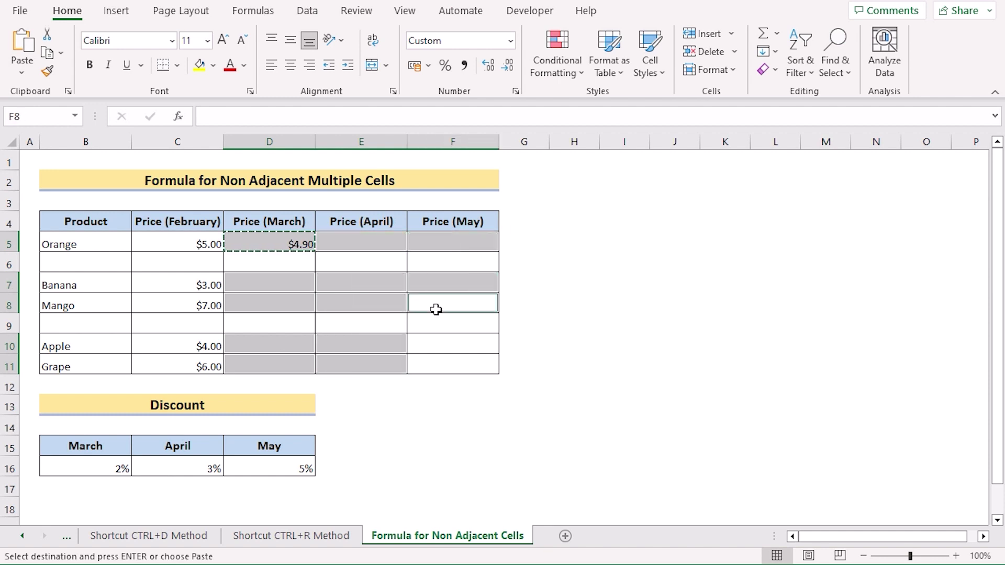
{"action": "left_click", "coordinate": [449, 346], "text": "ctrl"}
{"action": "left_click", "coordinate": [463, 366], "text": "ctrl"}
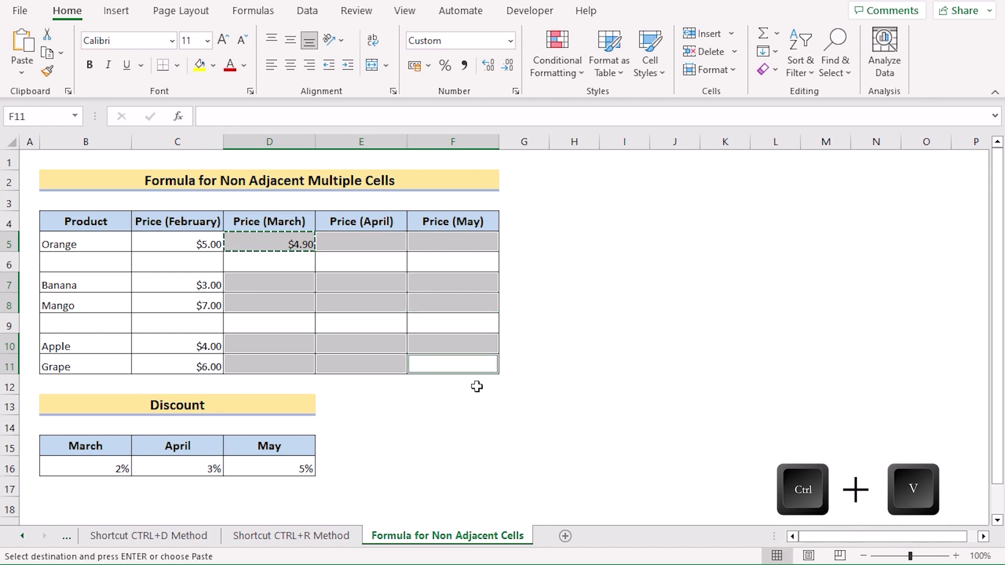
{"action": "key", "text": "ctrl+v"}
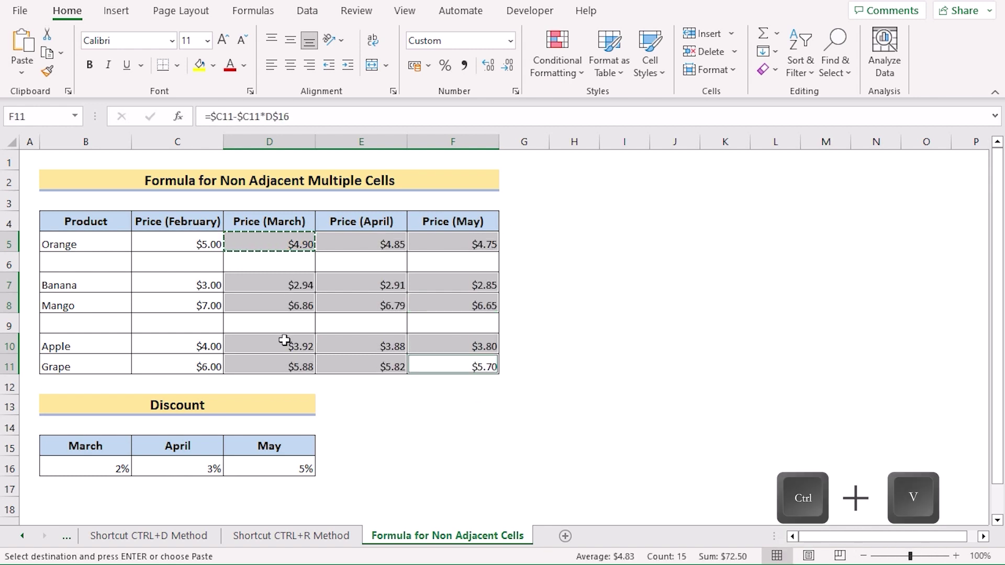